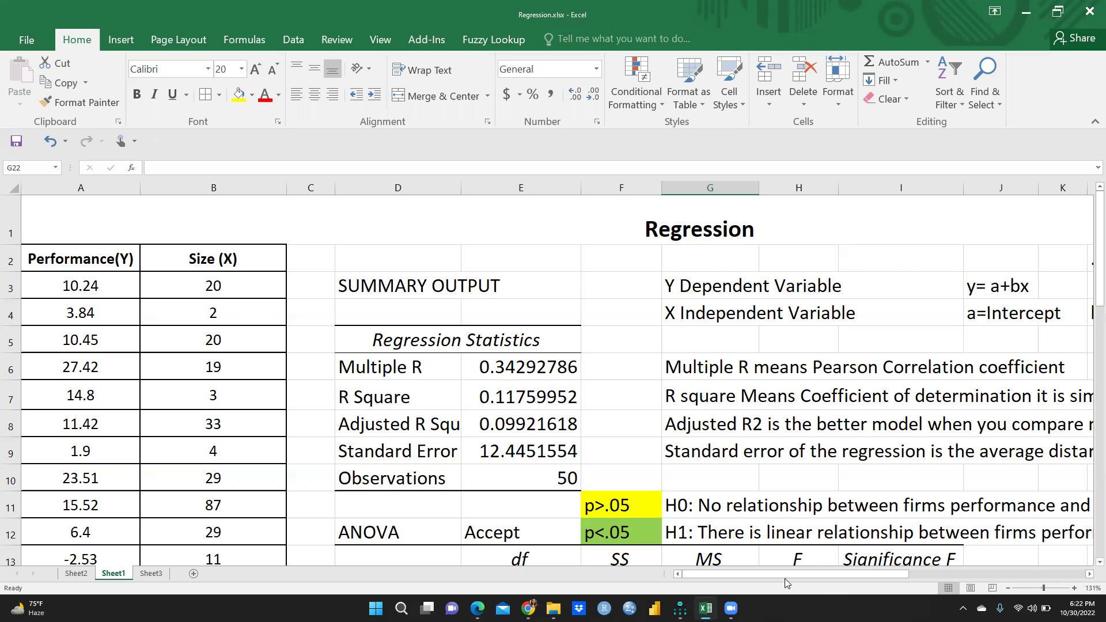
Step: Review the Standard Error statistic and the y = a + bx equation note in the output
{"action": "left_click_drag", "start_coordinate": [777, 572], "coordinate": [652, 551]}
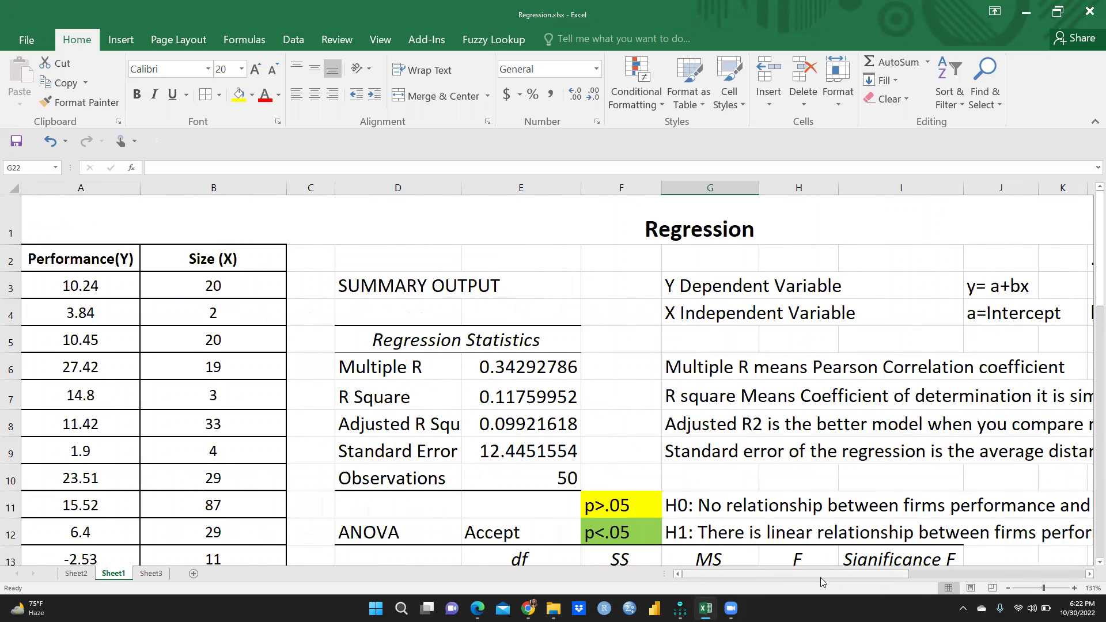
{"action": "left_click_drag", "start_coordinate": [821, 578], "coordinate": [393, 491]}
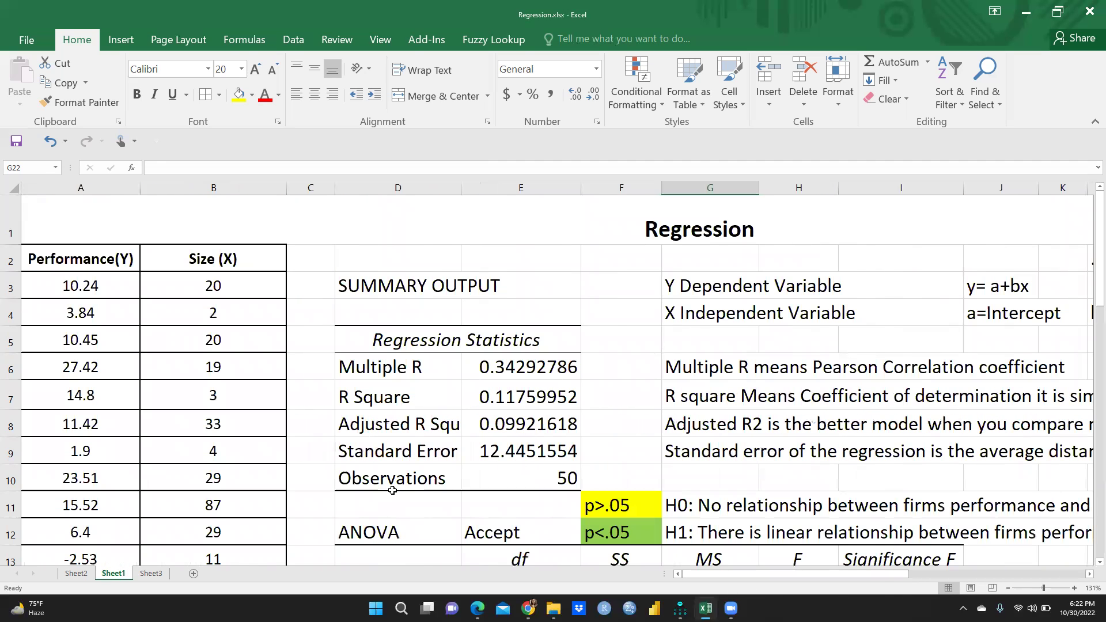
{"action": "left_click", "coordinate": [375, 453]}
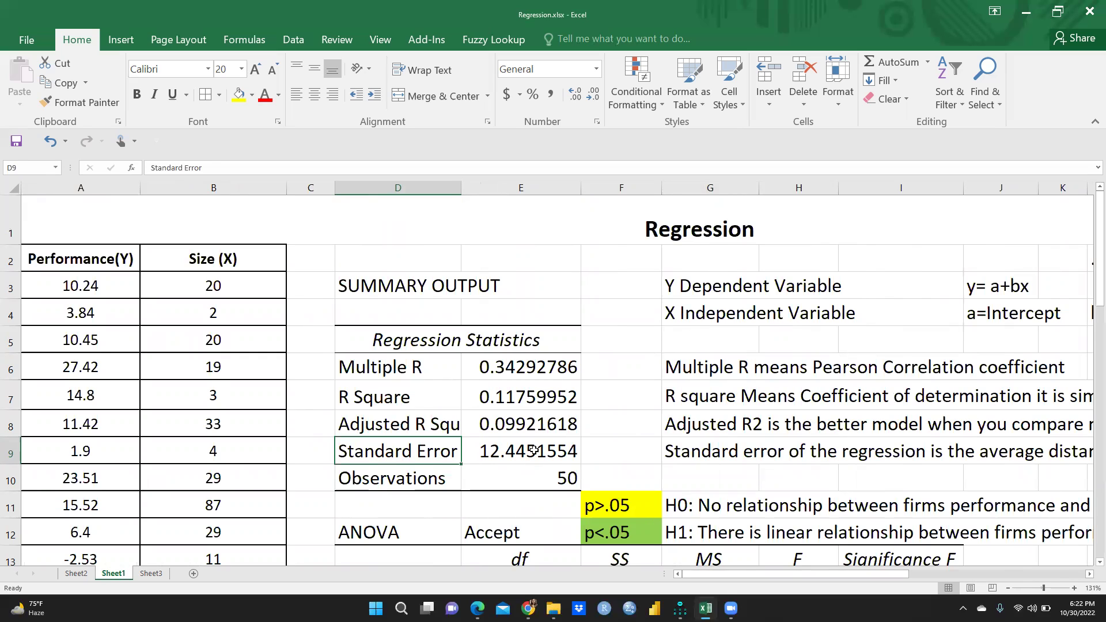
{"action": "left_click", "coordinate": [533, 449]}
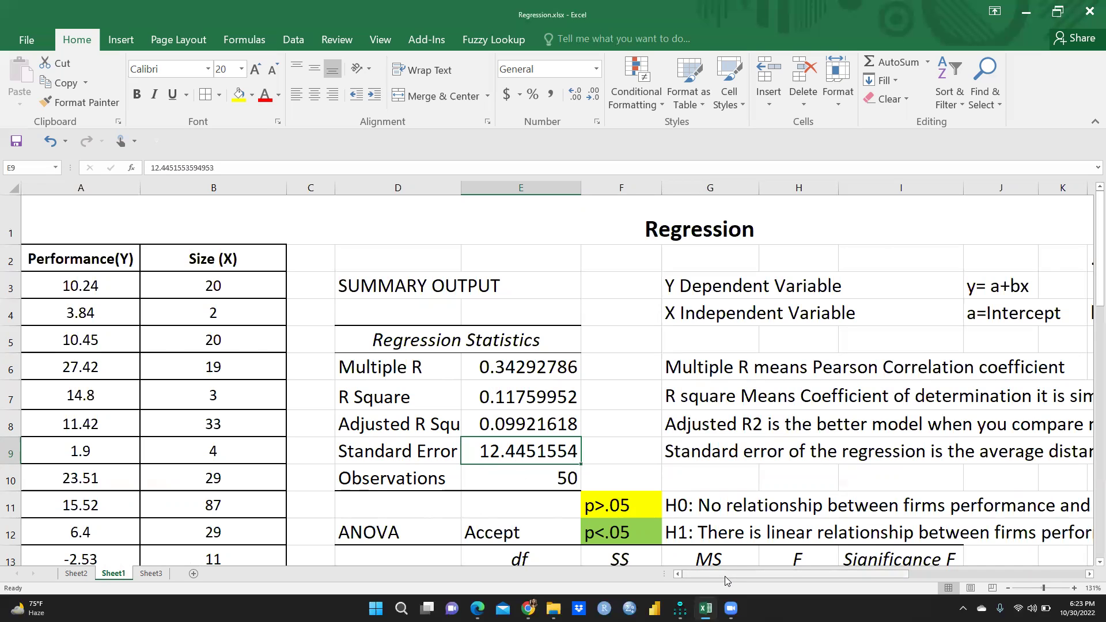
{"action": "left_click_drag", "start_coordinate": [724, 576], "coordinate": [818, 579]}
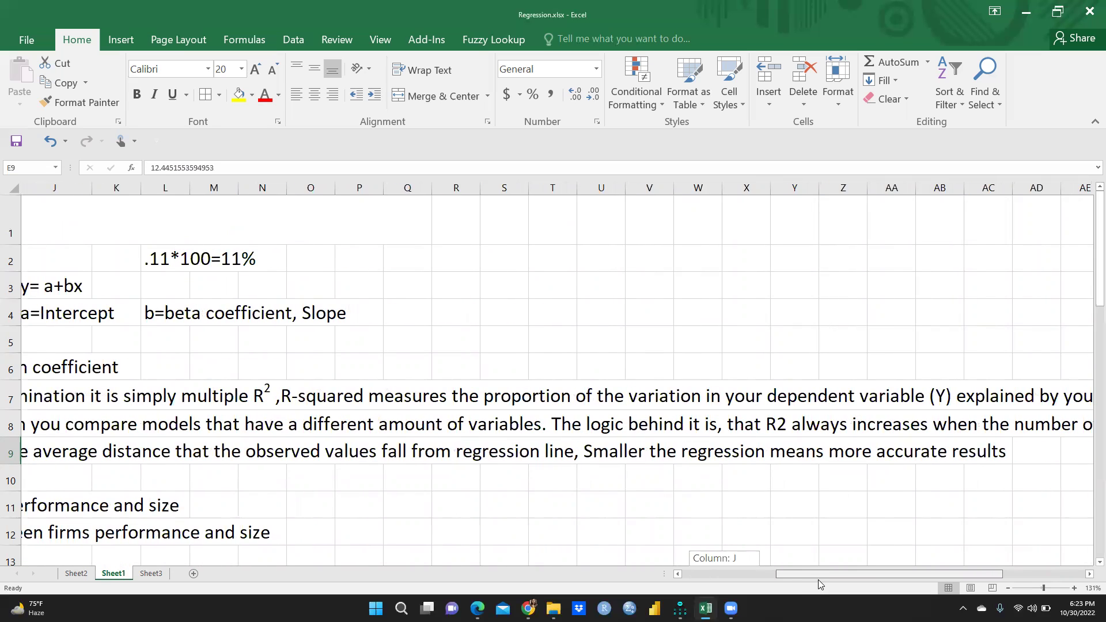
{"action": "left_click_drag", "start_coordinate": [818, 580], "coordinate": [458, 573]}
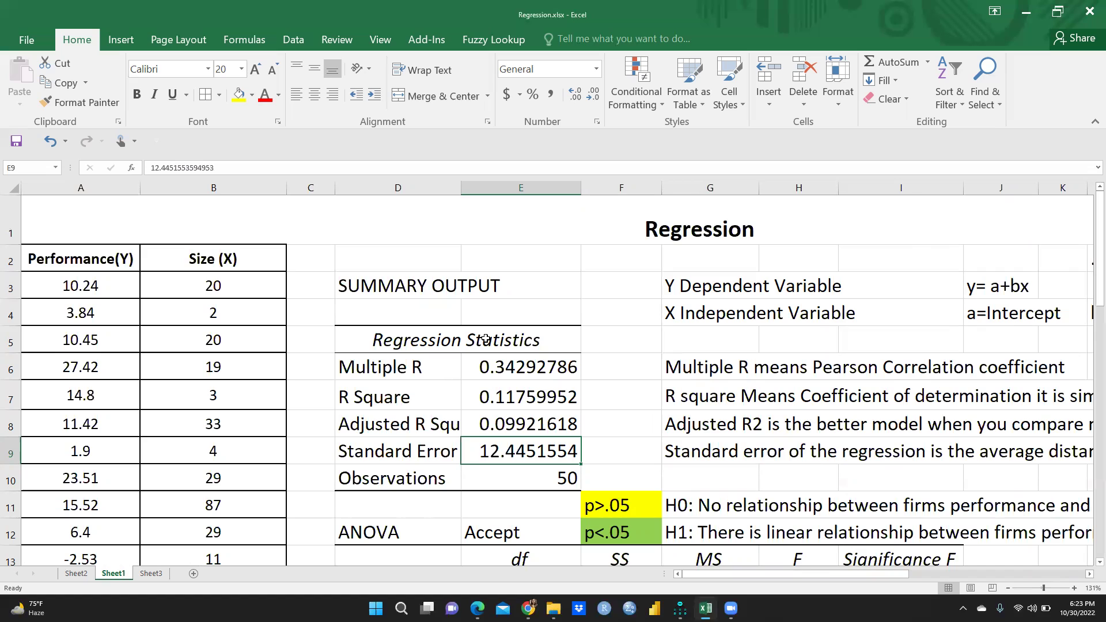
{"action": "left_click", "coordinate": [992, 285]}
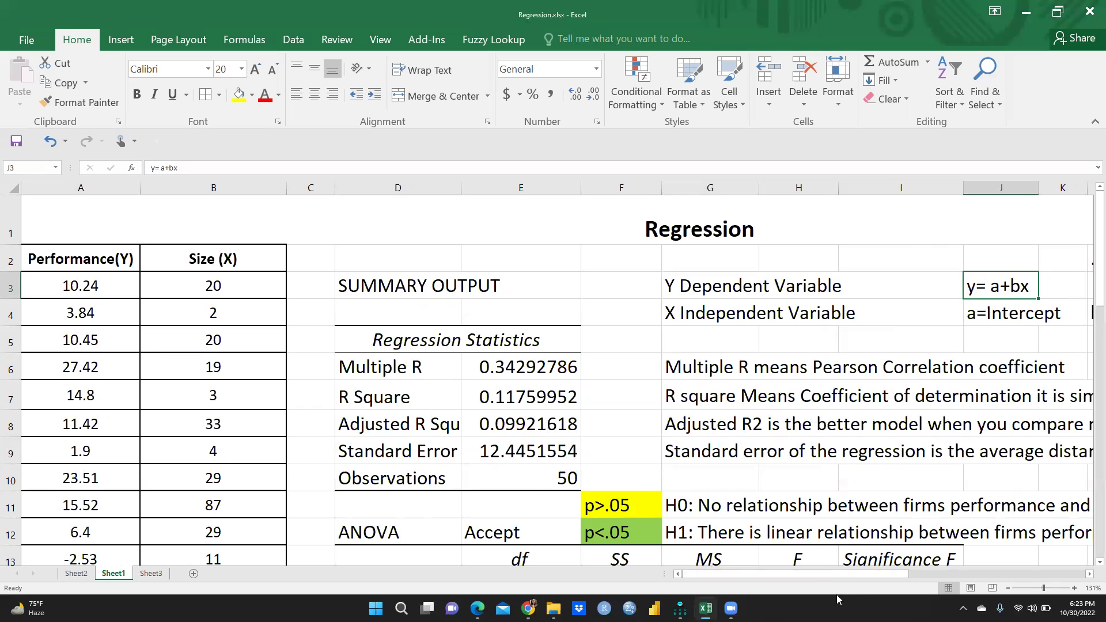
{"action": "mouse_move", "coordinate": [826, 570]}
{"action": "left_mouse_down"}
{"action": "mouse_move", "coordinate": [849, 571]}
{"action": "mouse_move", "coordinate": [816, 573]}
{"action": "left_mouse_up"}
Step: Scroll down to the coefficients and point out the Intercept value
{"action": "scroll", "coordinate": [533, 381], "scroll_direction": "down", "scroll_amount": 1}
{"action": "scroll", "coordinate": [534, 380], "scroll_direction": "down", "scroll_amount": 3}
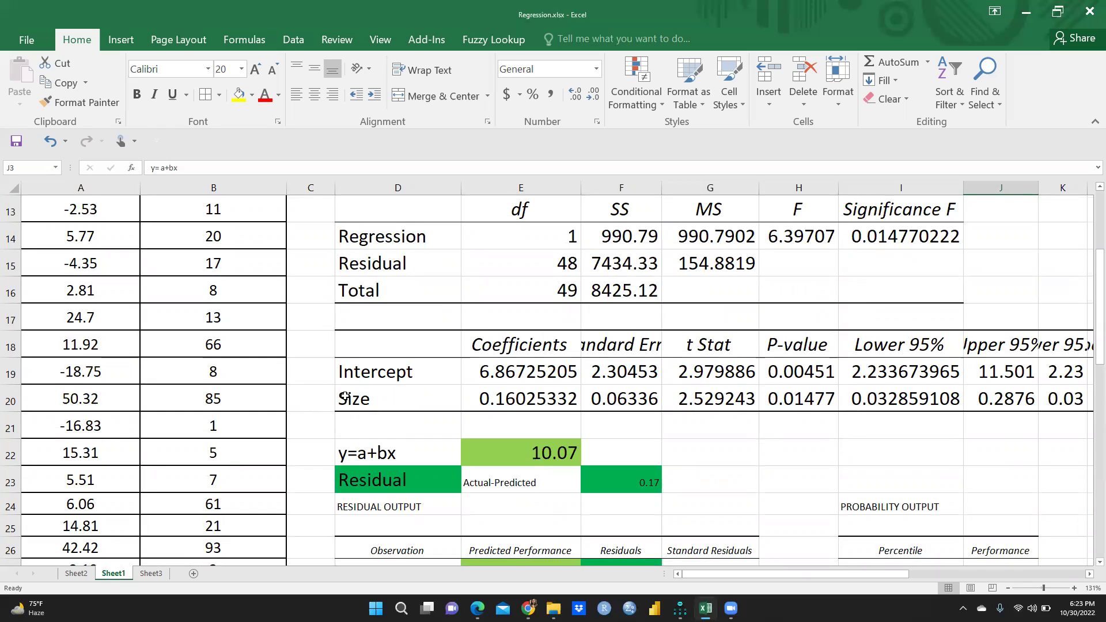
{"action": "left_click", "coordinate": [378, 374]}
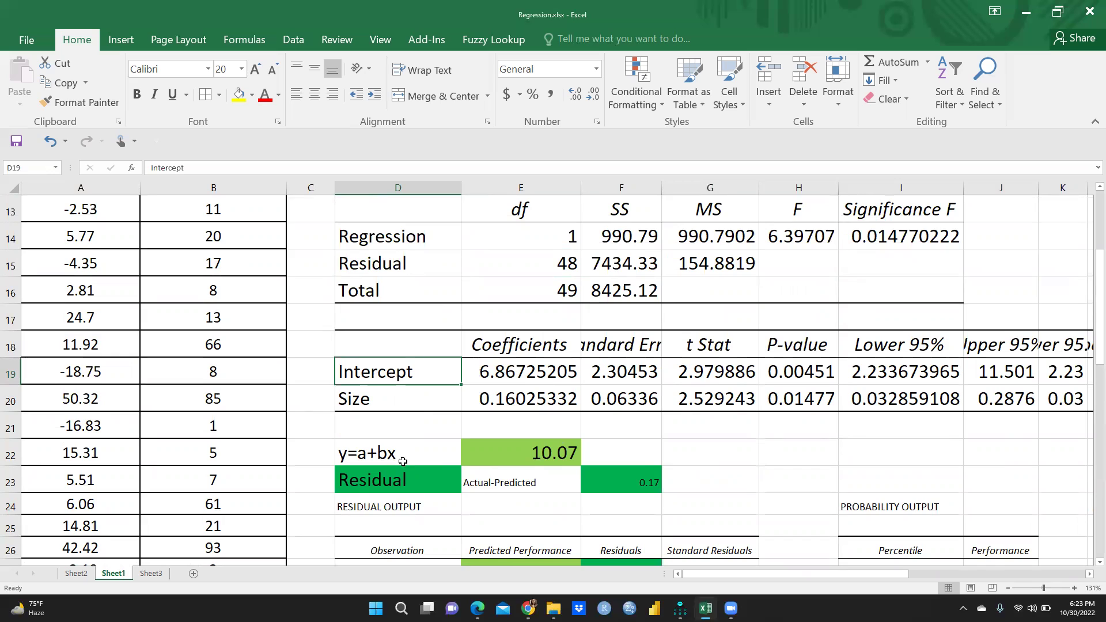
Step: Enter =6.86+0.16*20 in G22, giving 10.06 beside the 10.07 prediction
{"action": "left_click", "coordinate": [723, 448]}
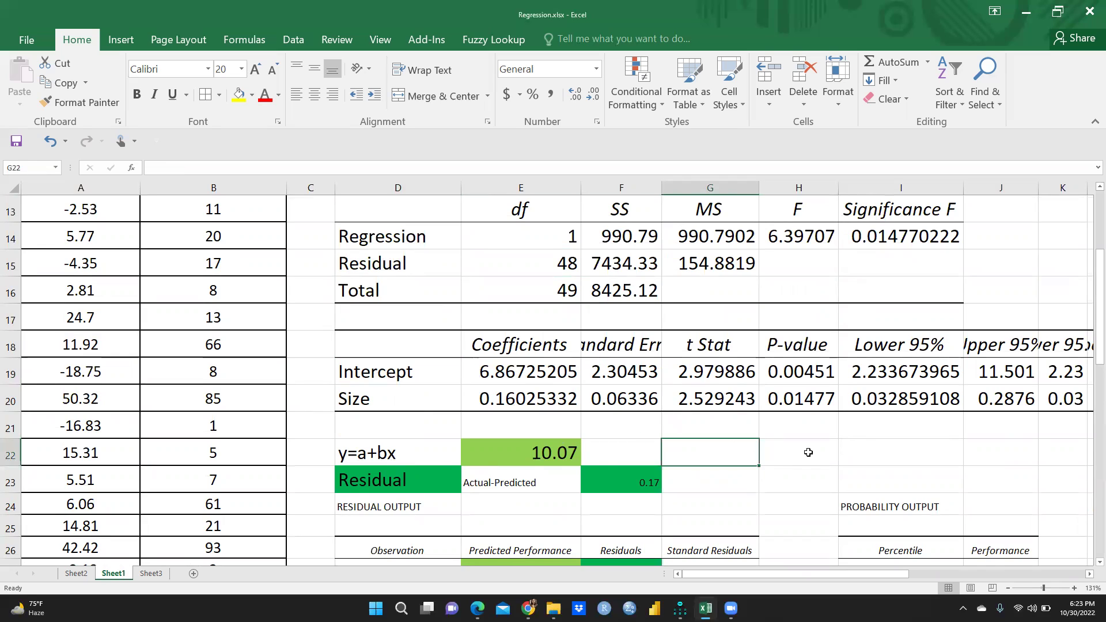
{"action": "type", "text": "="}
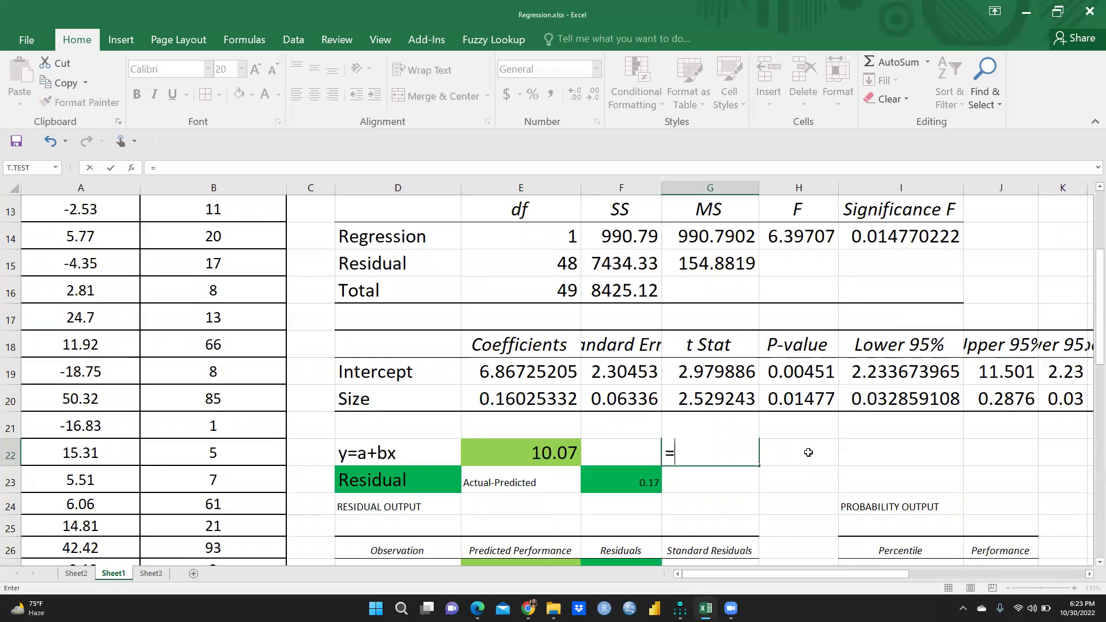
{"action": "type", "text": "6.86"}
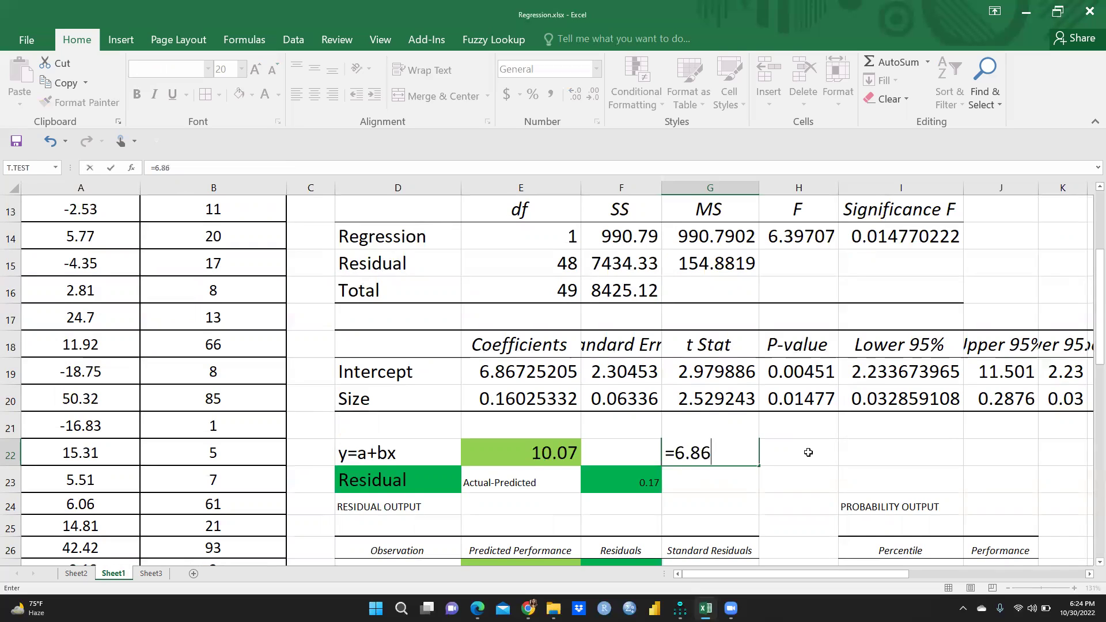
{"action": "type", "text": "+0.16"}
{"action": "scroll", "coordinate": [283, 307], "scroll_direction": "up", "scroll_amount": 2}
{"action": "scroll", "coordinate": [222, 288], "scroll_direction": "up", "scroll_amount": 2}
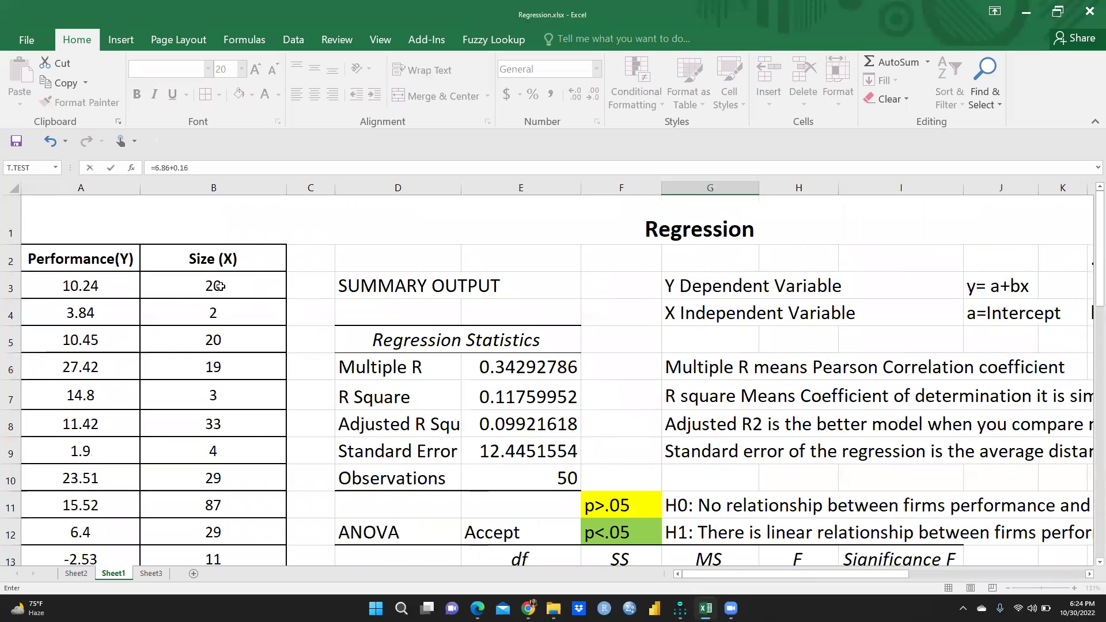
{"action": "scroll", "coordinate": [405, 329], "scroll_direction": "down", "scroll_amount": 3}
{"action": "scroll", "coordinate": [686, 440], "scroll_direction": "down", "scroll_amount": 1}
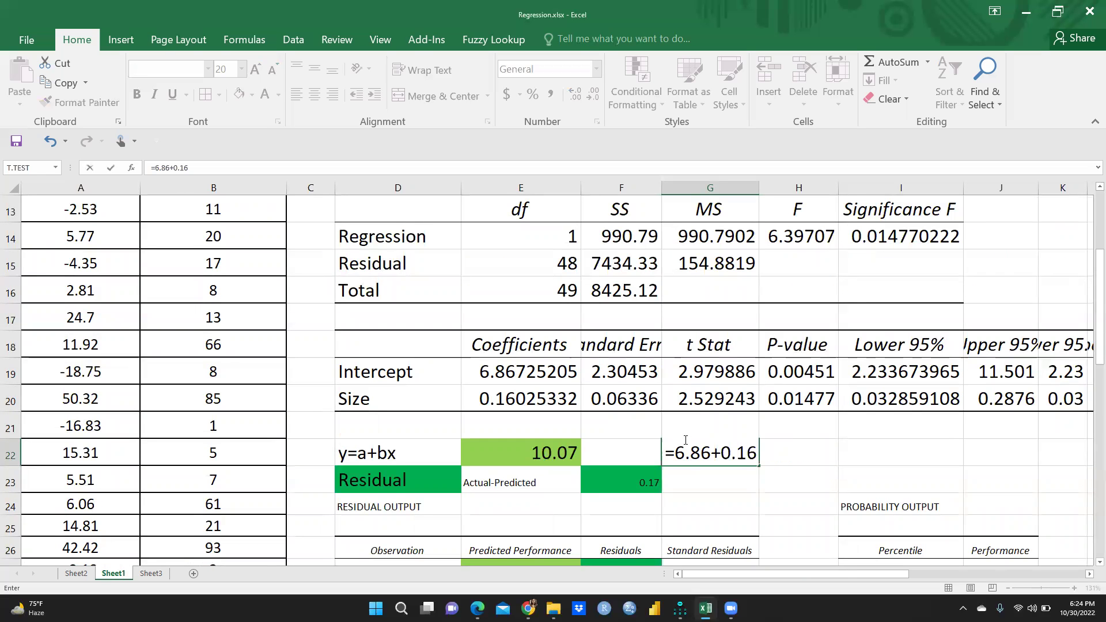
{"action": "type", "text": "*20"}
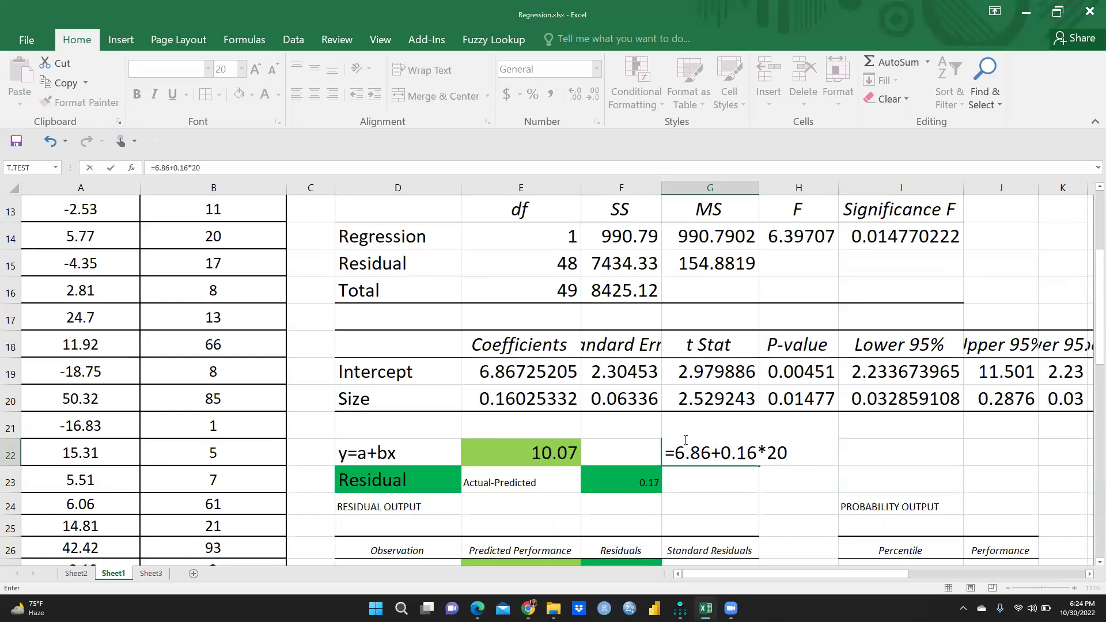
{"action": "key", "text": "Return"}
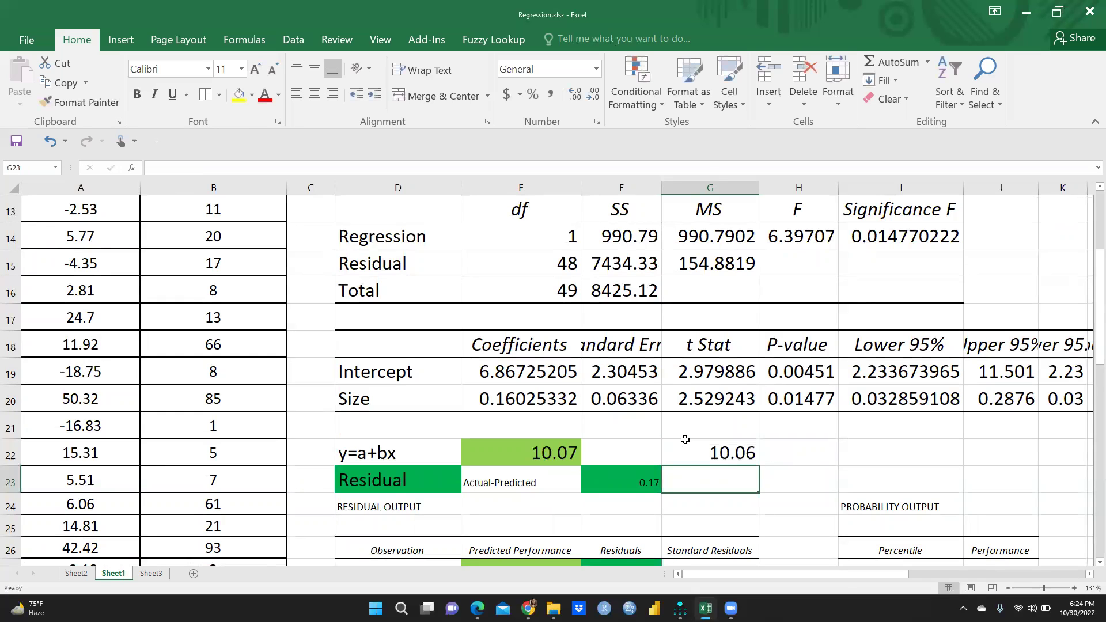
{"action": "left_click", "coordinate": [738, 453]}
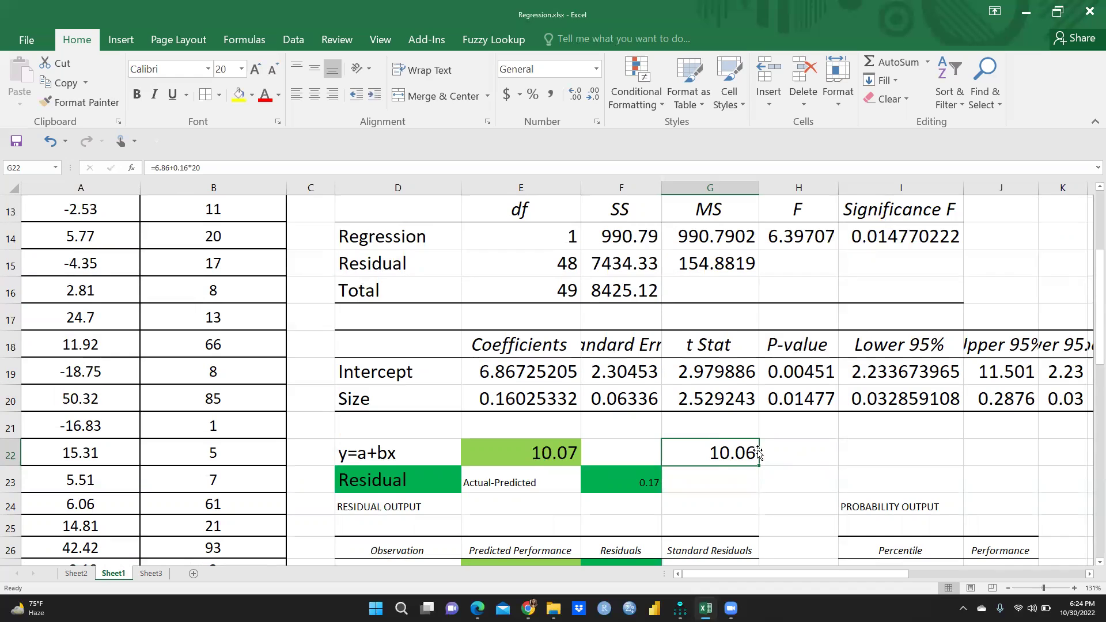
{"action": "scroll", "coordinate": [587, 538], "scroll_direction": "down", "scroll_amount": 1}
{"action": "left_click", "coordinate": [536, 492]}
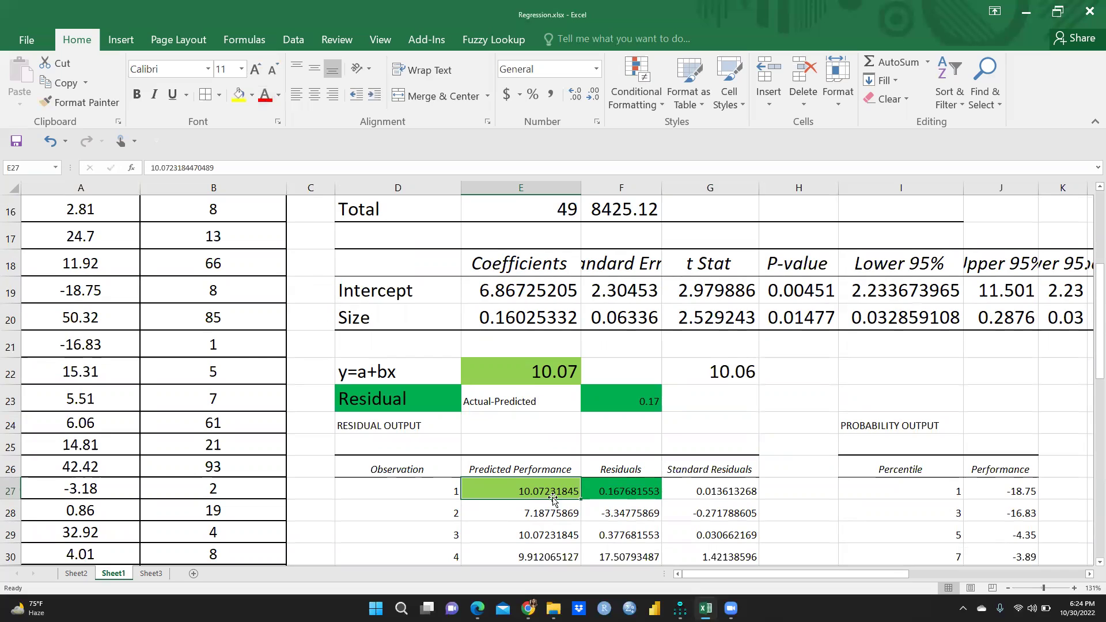
{"action": "left_click", "coordinate": [735, 368]}
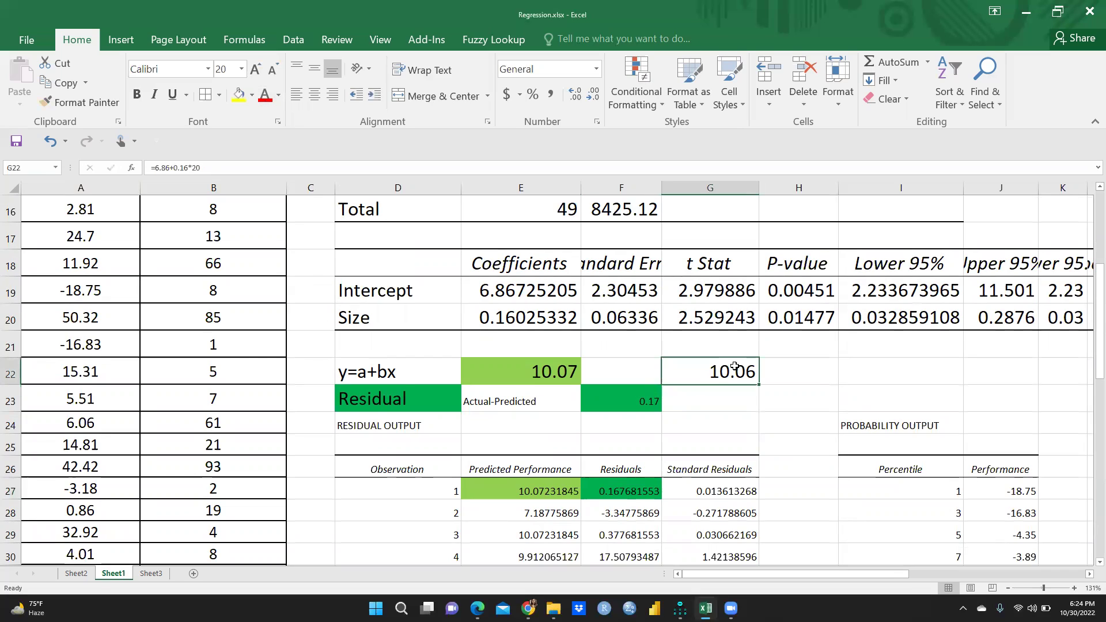
{"action": "left_click", "coordinate": [538, 493]}
{"action": "left_click", "coordinate": [743, 368]}
{"action": "left_click", "coordinate": [629, 470]}
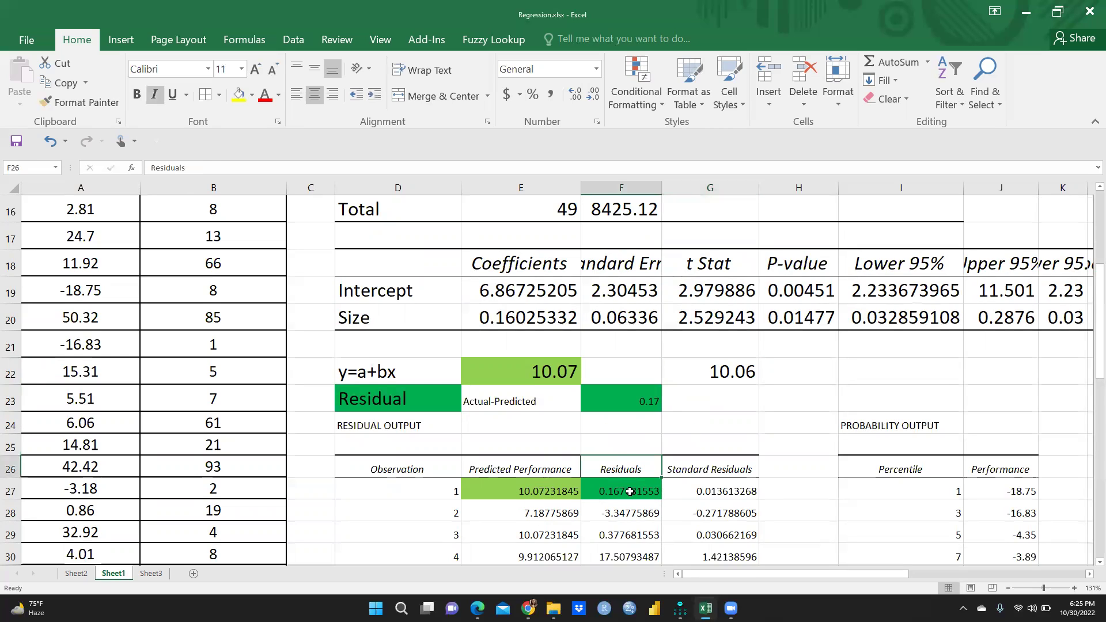
{"action": "left_click", "coordinate": [630, 492]}
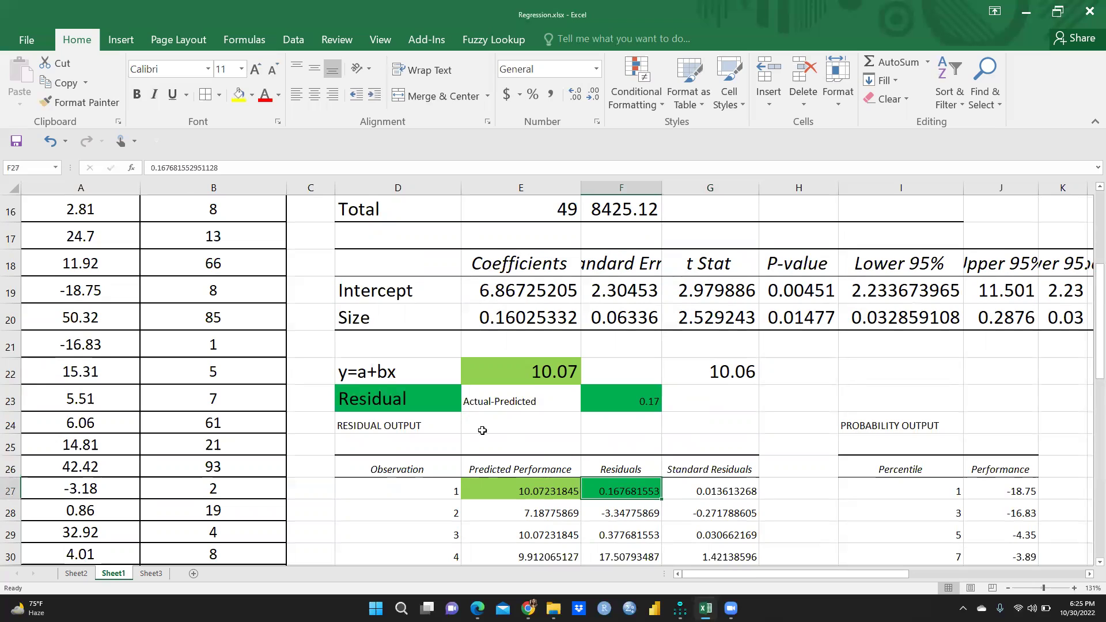
{"action": "left_click", "coordinate": [500, 401]}
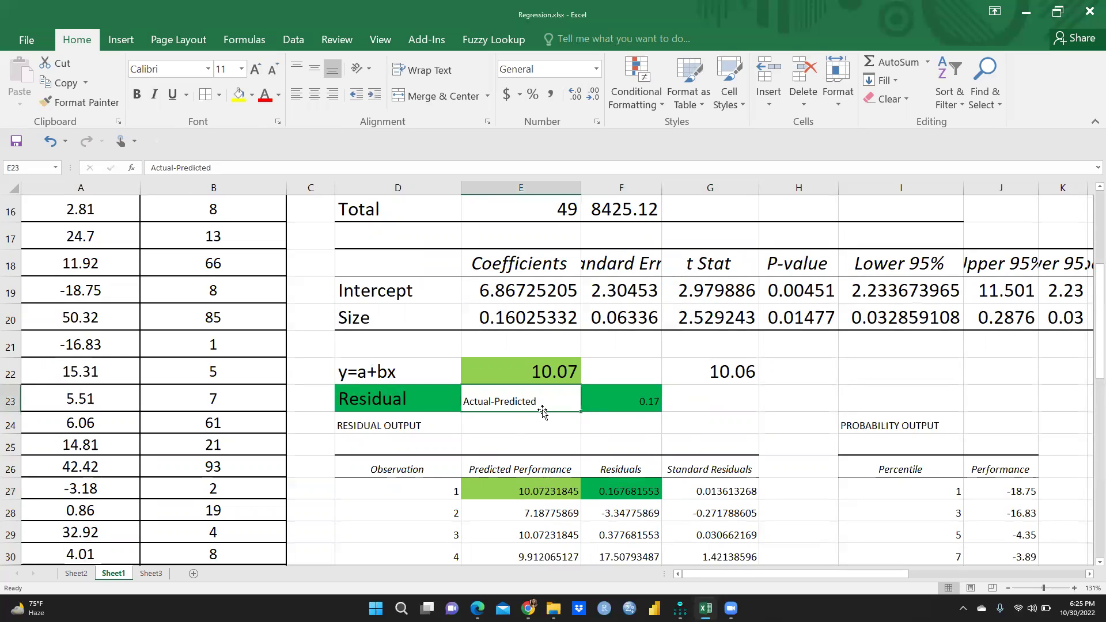
{"action": "left_click", "coordinate": [643, 405]}
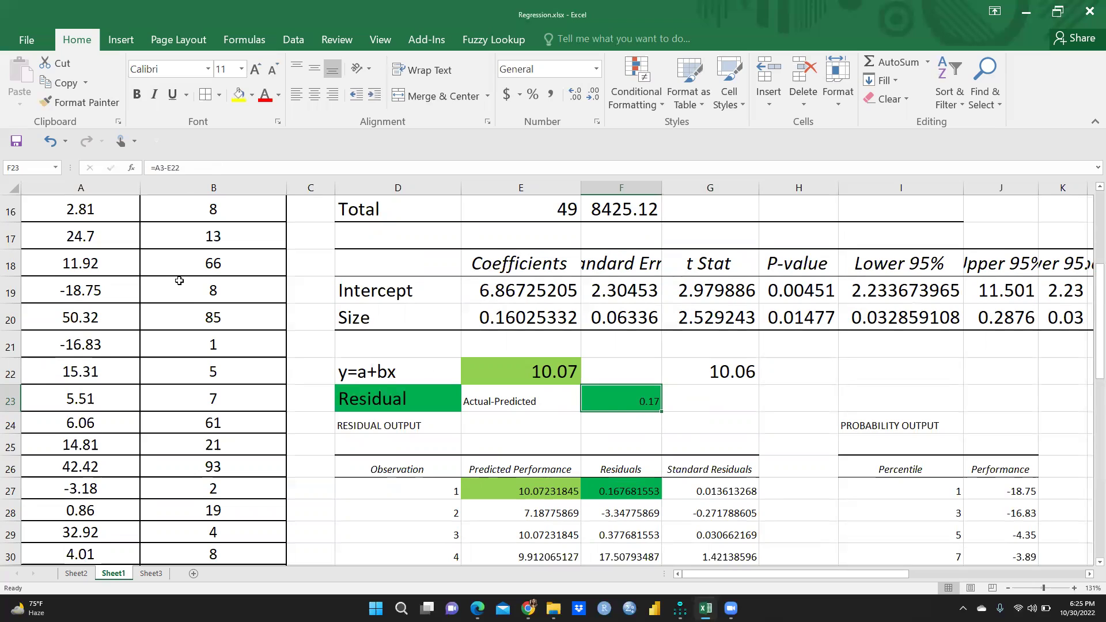
Step: Build a first residual formula in G23 subtracting the predicted value from A3
{"action": "left_click", "coordinate": [701, 399]}
{"action": "type", "text": "="}
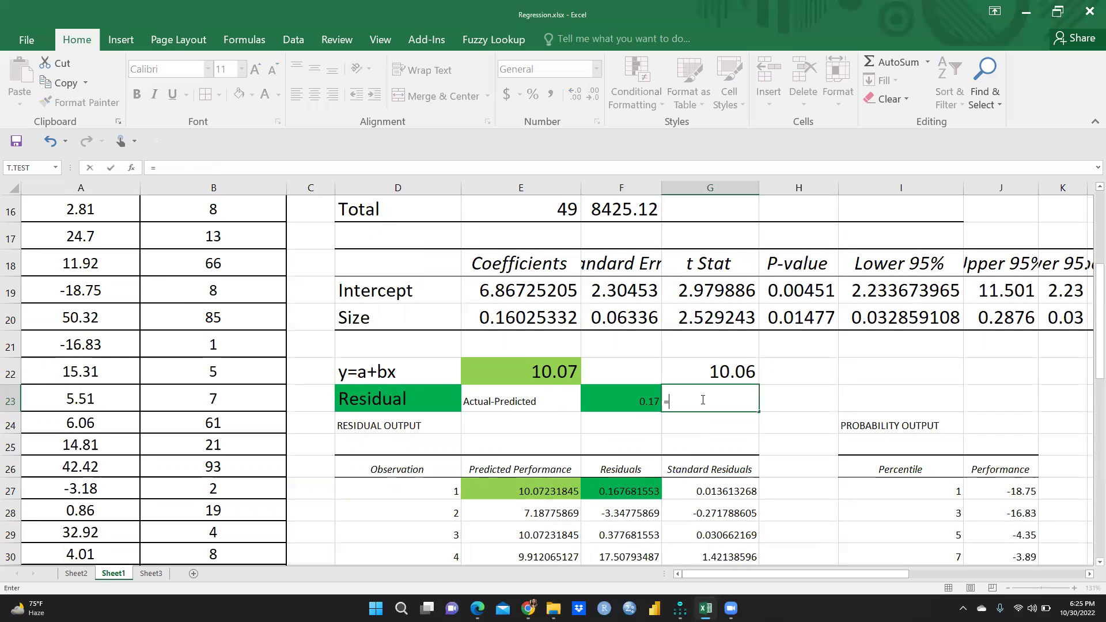
{"action": "scroll", "coordinate": [160, 236], "scroll_direction": "up", "scroll_amount": 5}
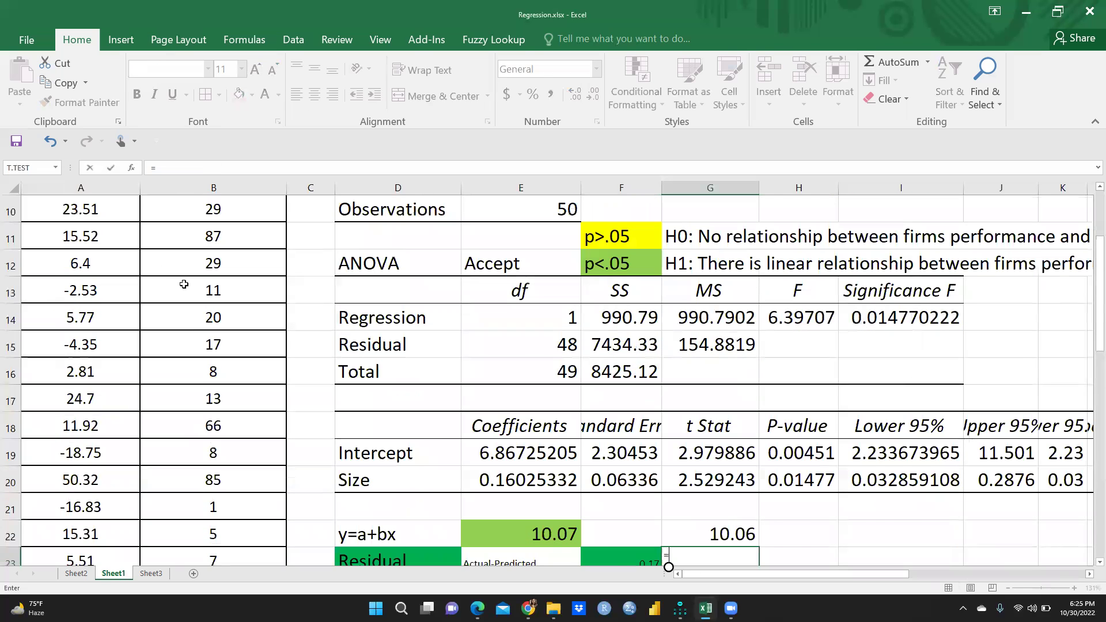
{"action": "left_click", "coordinate": [74, 291]}
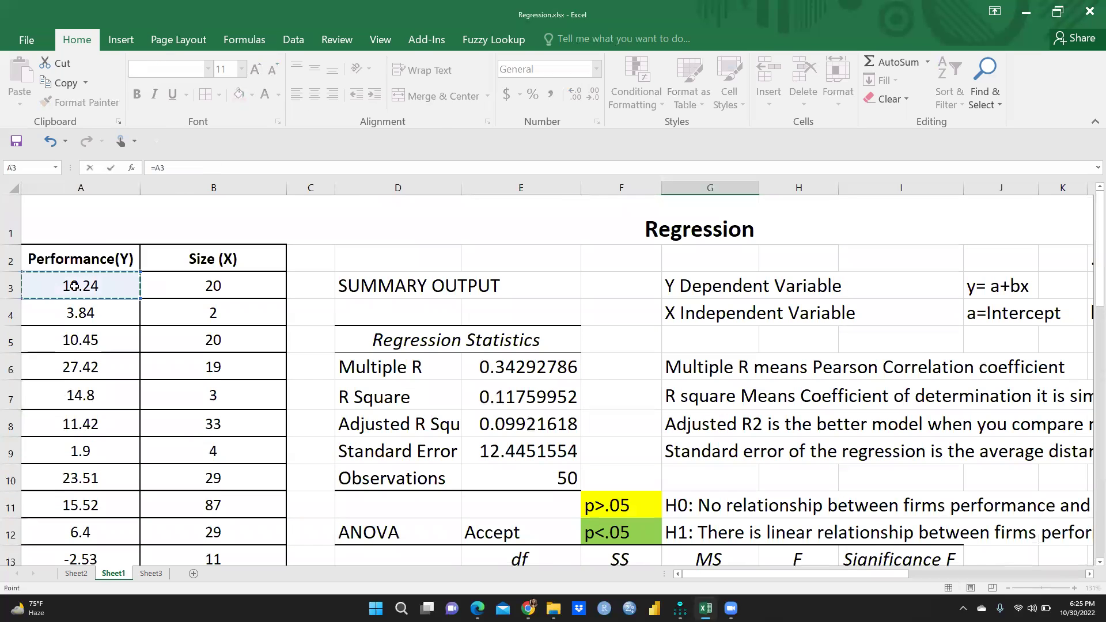
{"action": "scroll", "coordinate": [658, 408], "scroll_direction": "down", "scroll_amount": 4}
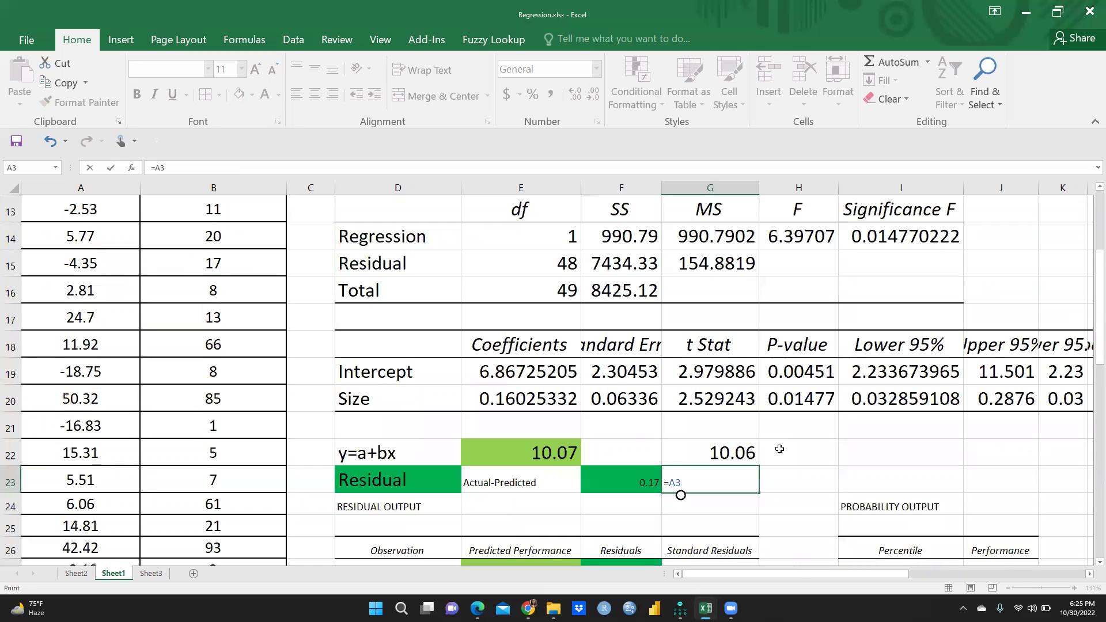
{"action": "type", "text": "-"}
{"action": "left_click", "coordinate": [500, 486]}
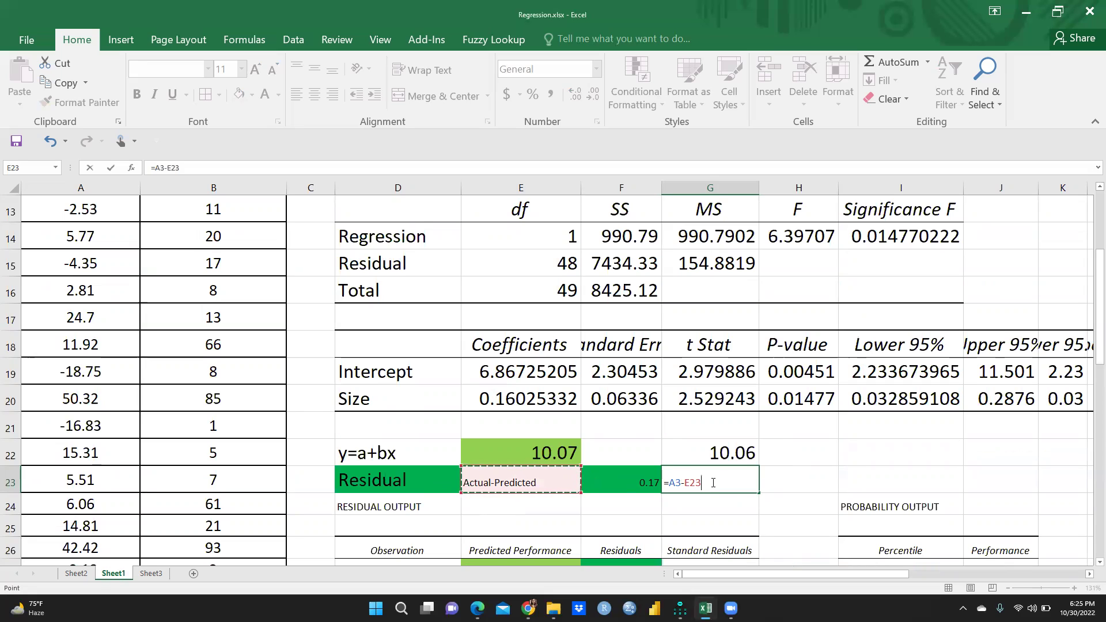
{"action": "key", "text": "Return"}
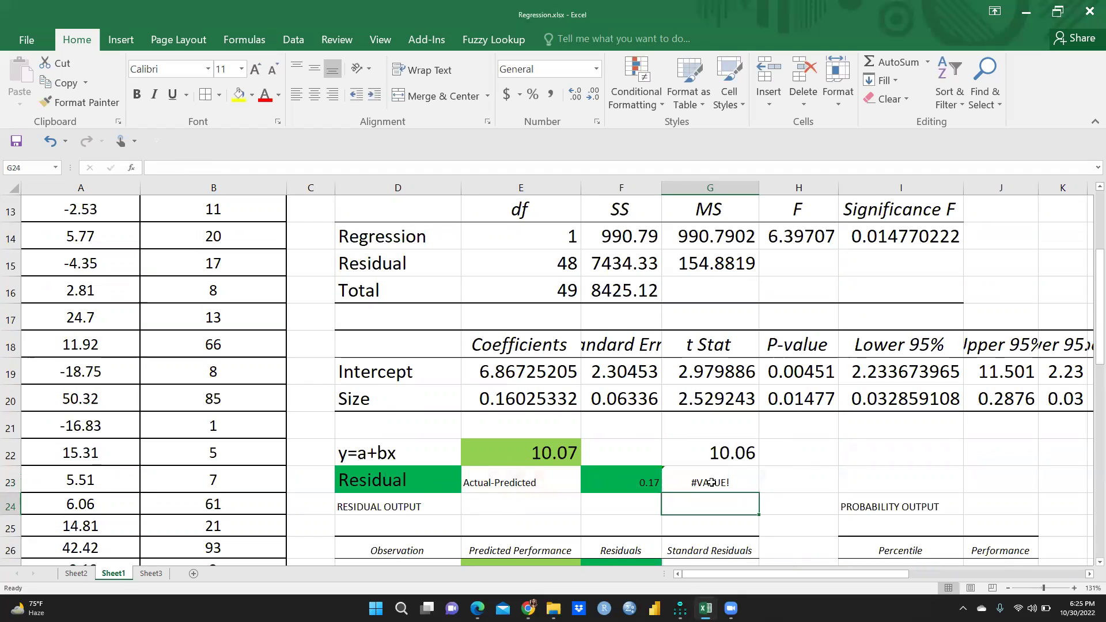
Step: Re-enter G23 as =A3-E27, giving the residual 0.167681553
{"action": "left_click", "coordinate": [711, 482]}
{"action": "type", "text": "="}
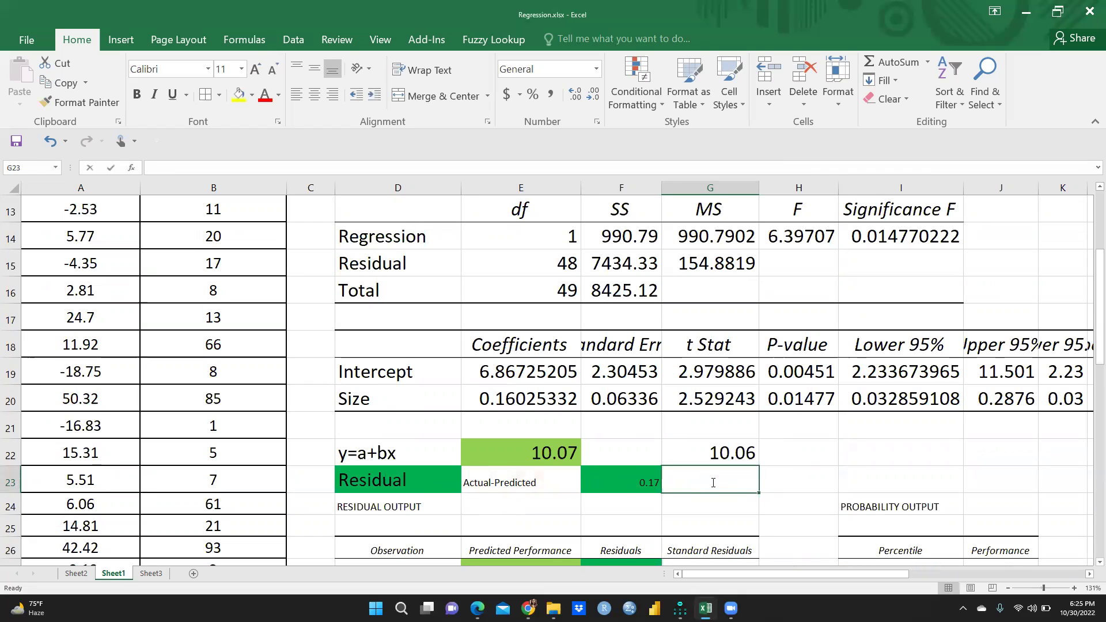
{"action": "scroll", "coordinate": [87, 288], "scroll_direction": "up", "scroll_amount": 4}
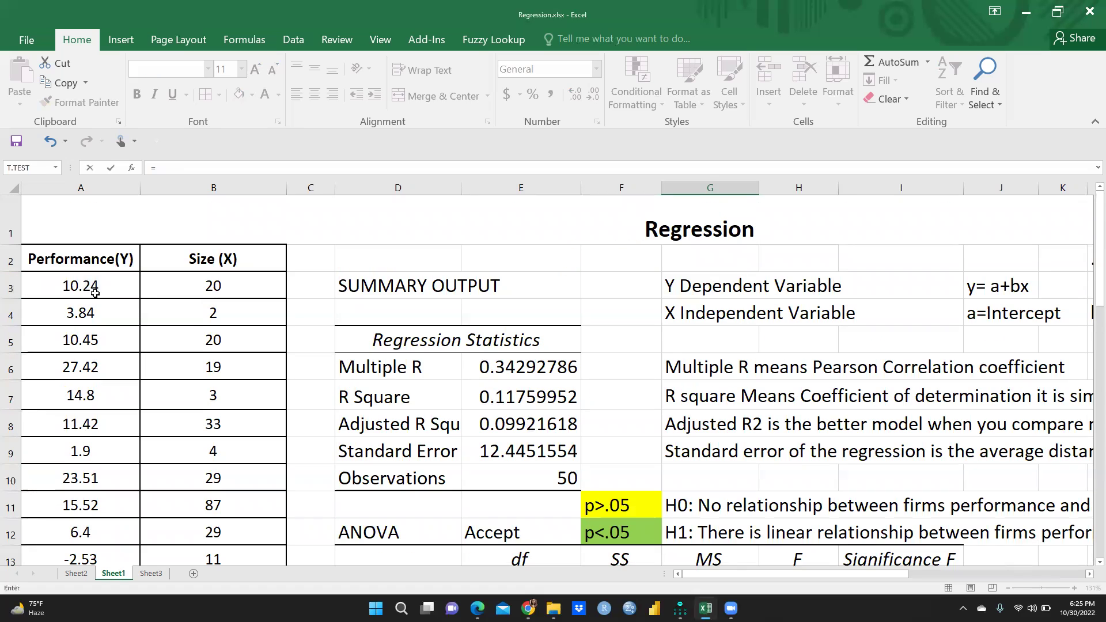
{"action": "left_click", "coordinate": [87, 285]}
{"action": "scroll", "coordinate": [735, 481], "scroll_direction": "down", "scroll_amount": 2}
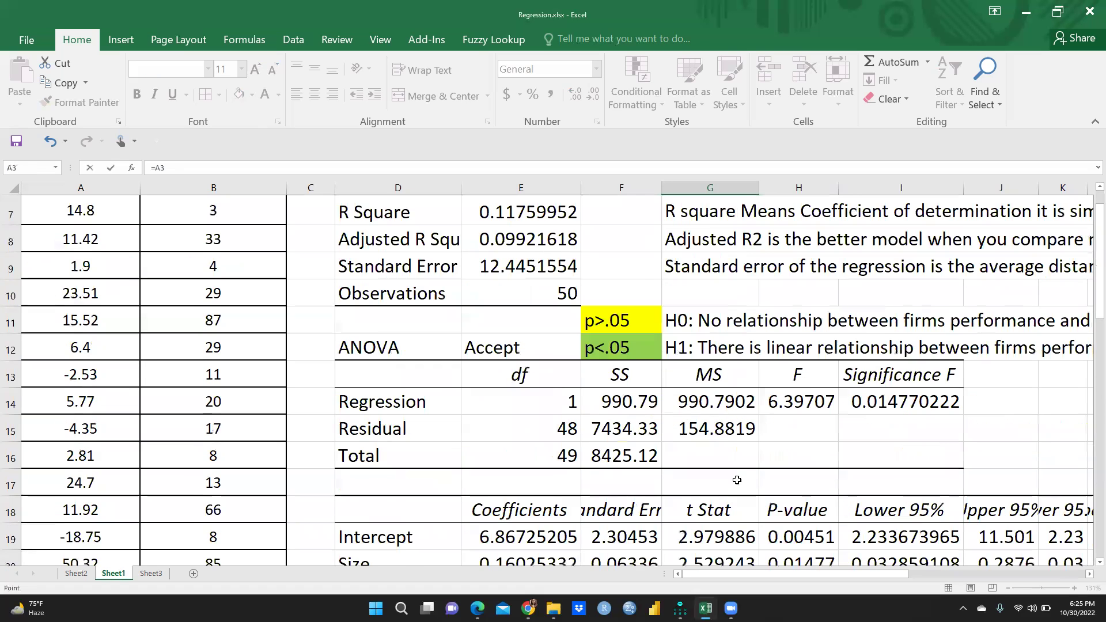
{"action": "scroll", "coordinate": [732, 510], "scroll_direction": "down", "scroll_amount": 1}
{"action": "scroll", "coordinate": [731, 510], "scroll_direction": "down", "scroll_amount": 1}
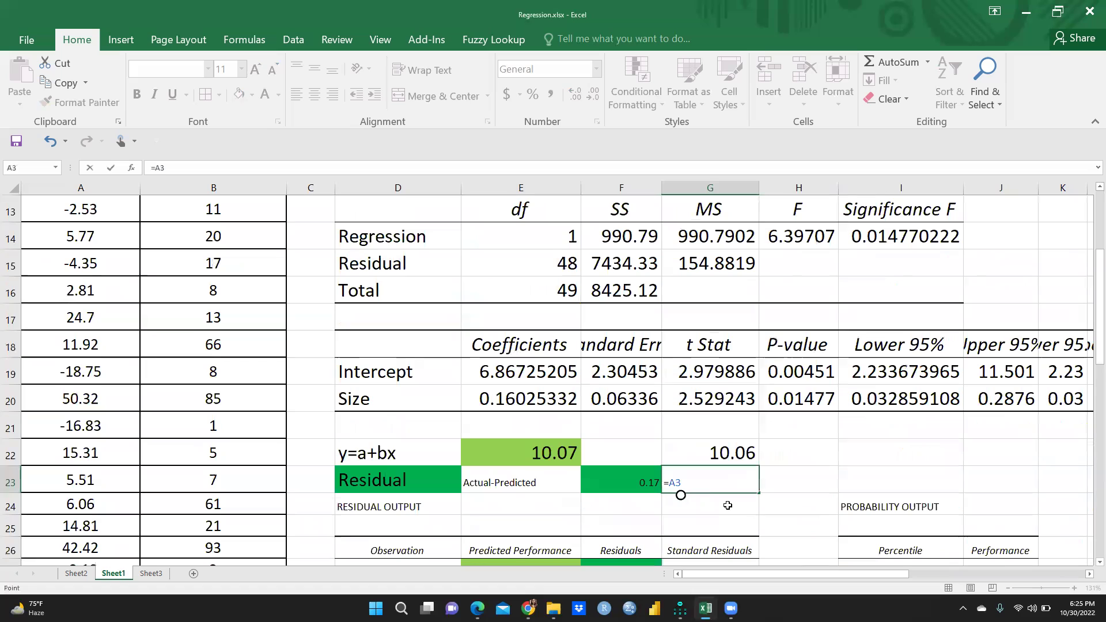
{"action": "type", "text": "-"}
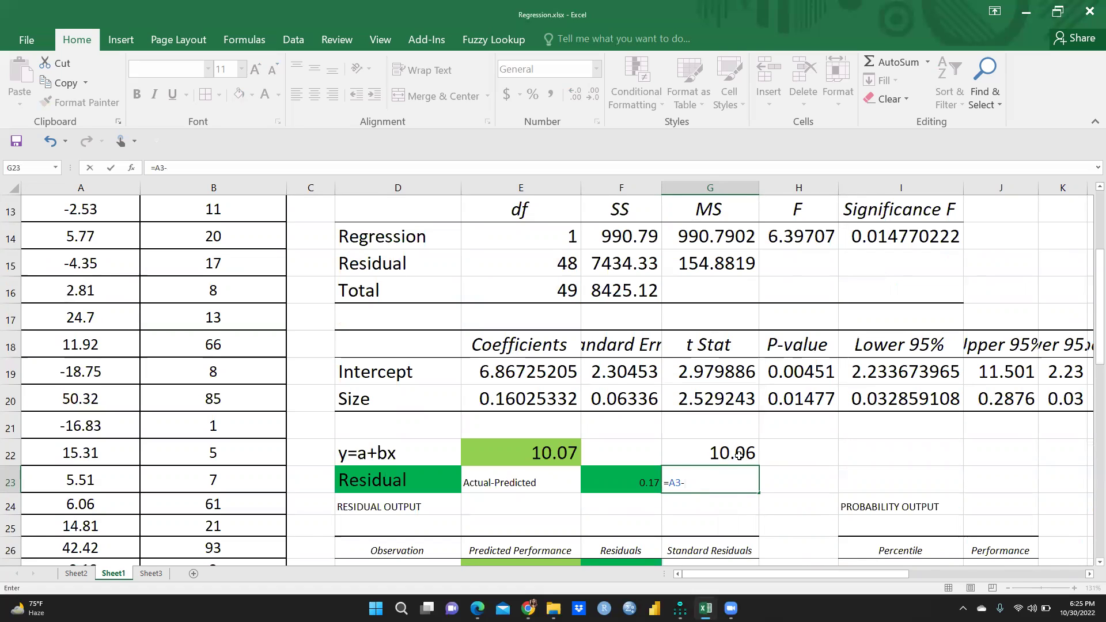
{"action": "scroll", "coordinate": [634, 438], "scroll_direction": "down", "scroll_amount": 2}
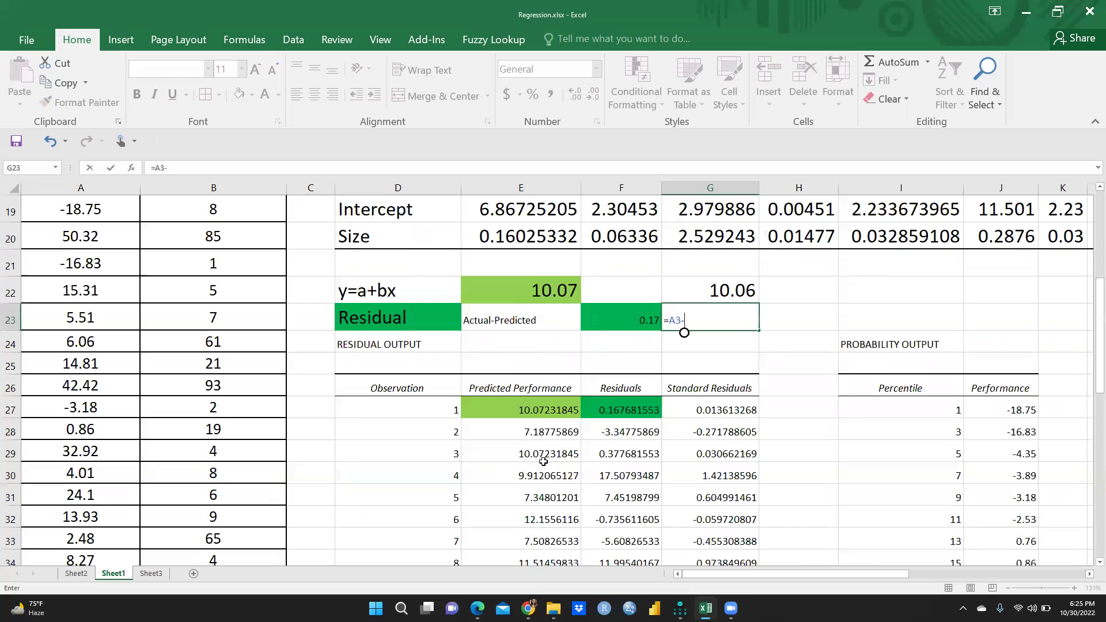
{"action": "left_click", "coordinate": [539, 413]}
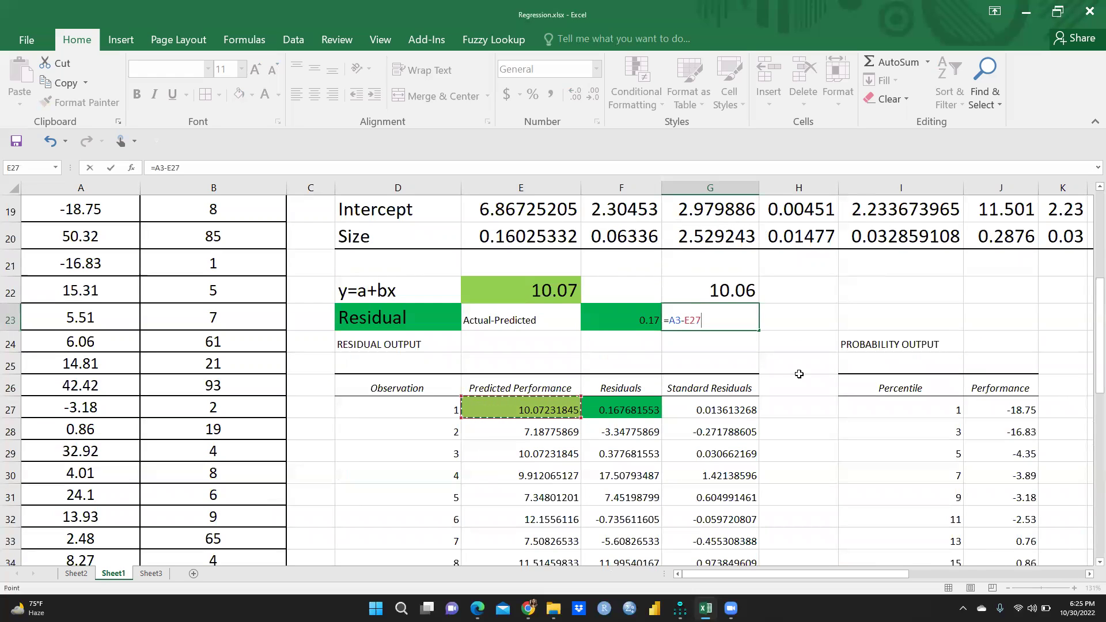
{"action": "key", "text": "Return"}
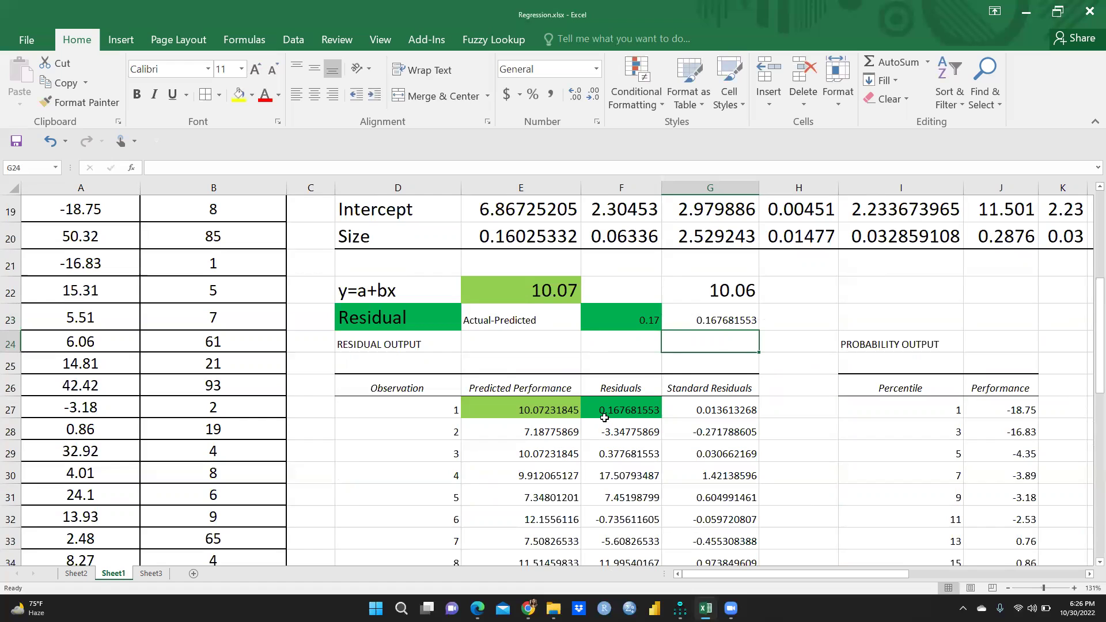
Step: Compare G23's residual with the matching residual in F27
{"action": "left_click", "coordinate": [735, 317]}
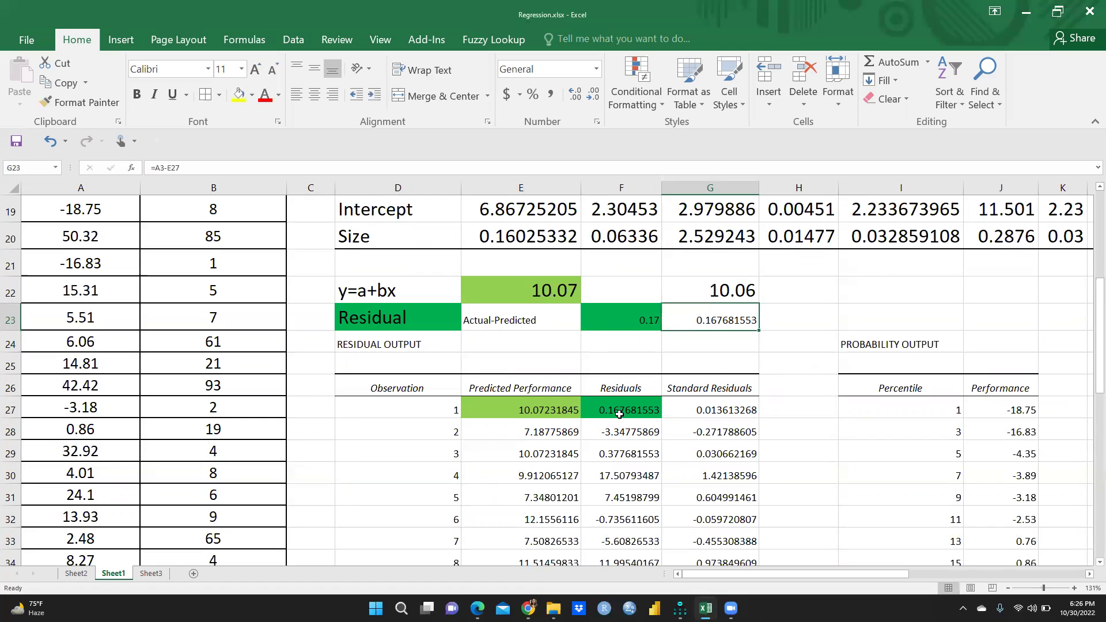
{"action": "left_click", "coordinate": [620, 414]}
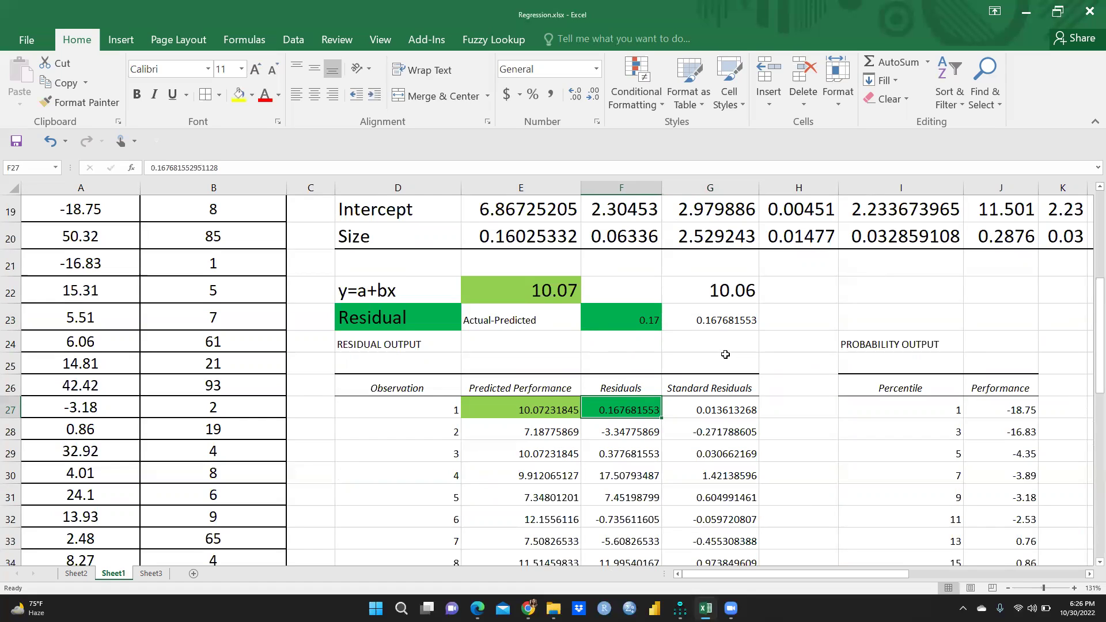
{"action": "scroll", "coordinate": [795, 415], "scroll_direction": "up", "scroll_amount": 1}
{"action": "scroll", "coordinate": [794, 415], "scroll_direction": "up", "scroll_amount": 3}
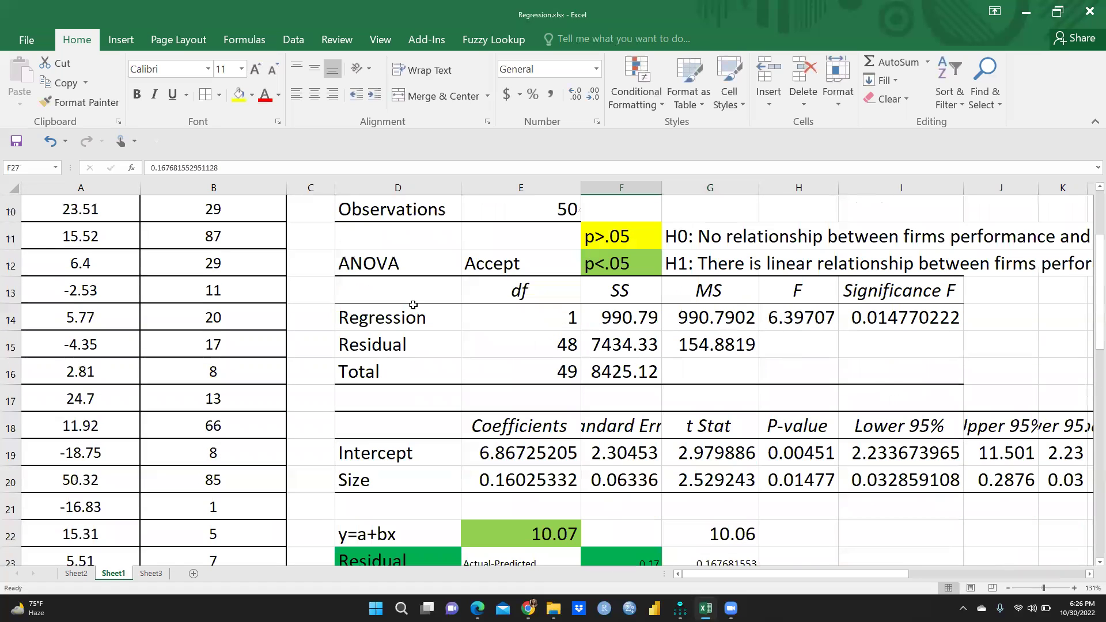
Step: Bold the ANOVA label in D12, then inspect the Significance F value in I14
{"action": "left_click", "coordinate": [358, 262]}
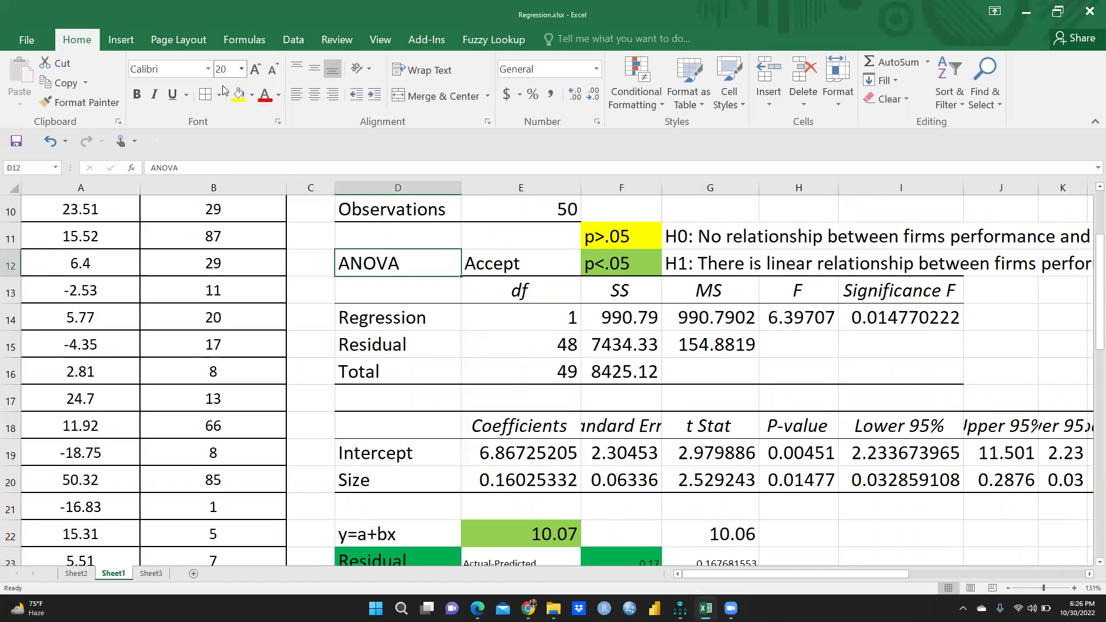
{"action": "left_click", "coordinate": [137, 95]}
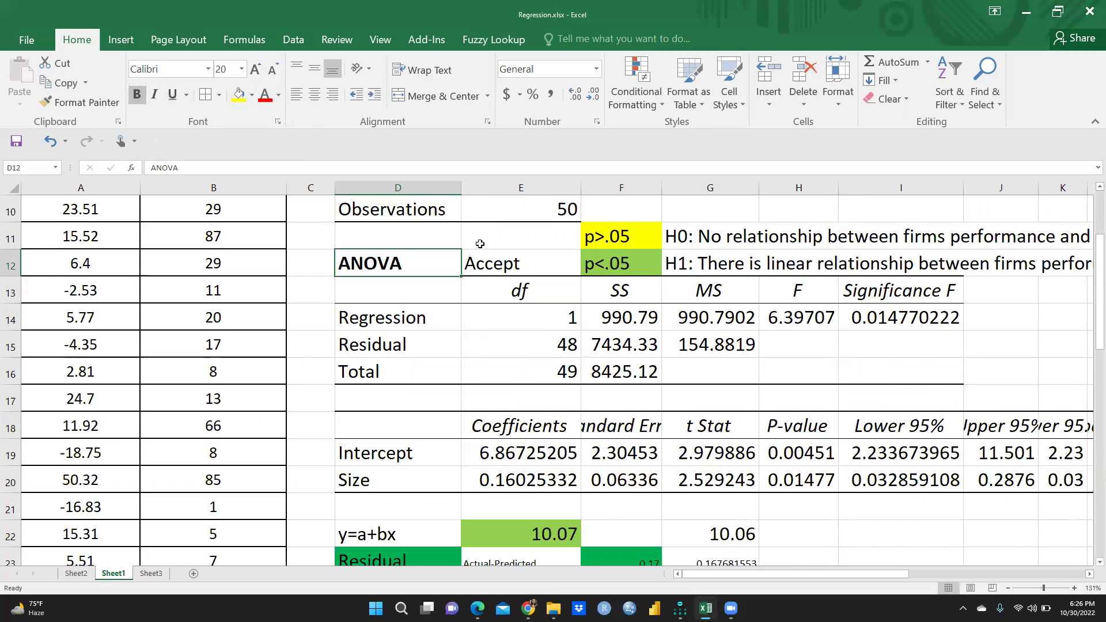
{"action": "left_click", "coordinate": [896, 301]}
{"action": "left_click", "coordinate": [913, 321]}
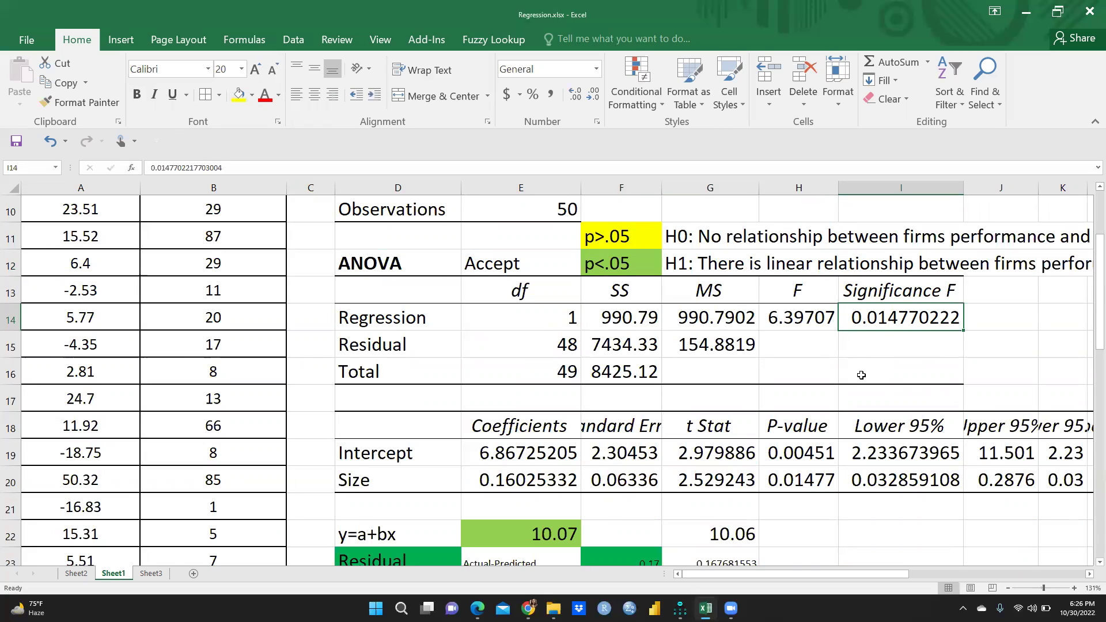
{"action": "left_click", "coordinate": [671, 238]}
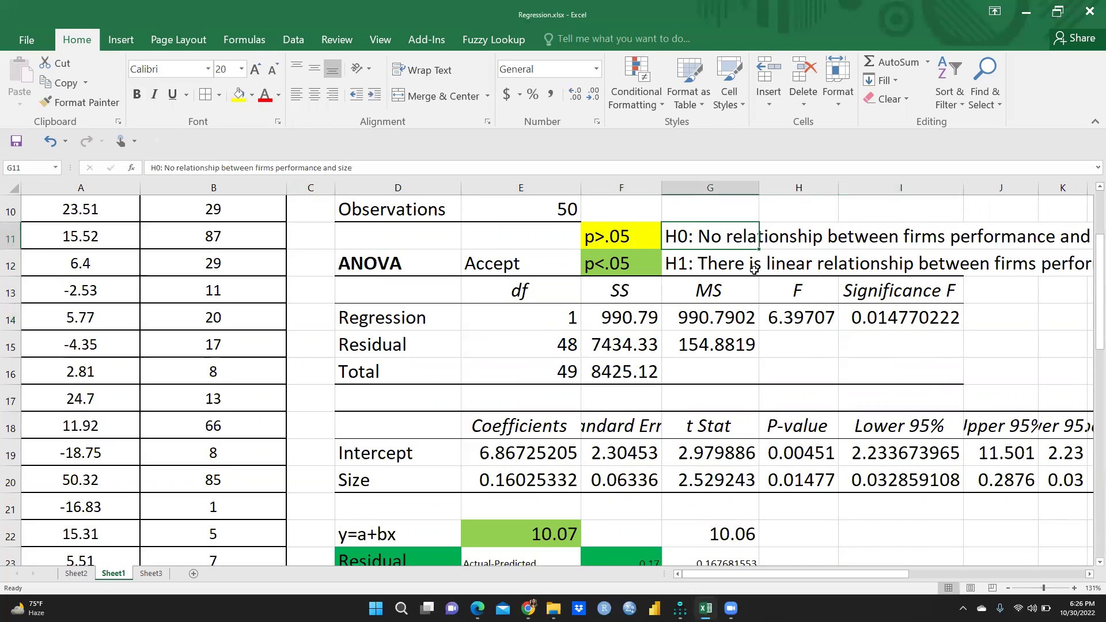
{"action": "mouse_move", "coordinate": [776, 577]}
{"action": "left_mouse_down"}
{"action": "mouse_move", "coordinate": [790, 573]}
{"action": "mouse_move", "coordinate": [768, 570]}
{"action": "left_mouse_up"}
{"action": "left_click", "coordinate": [689, 264]}
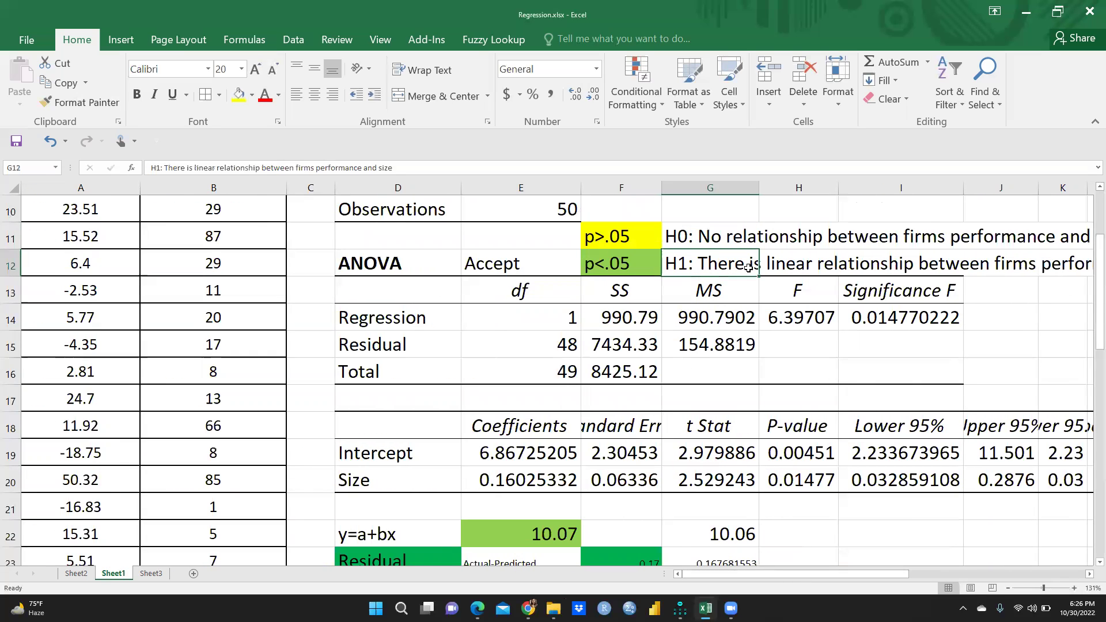
{"action": "mouse_move", "coordinate": [783, 573]}
{"action": "left_mouse_down"}
{"action": "mouse_move", "coordinate": [813, 574]}
{"action": "mouse_move", "coordinate": [771, 579]}
{"action": "left_mouse_up"}
{"action": "left_click", "coordinate": [876, 317]}
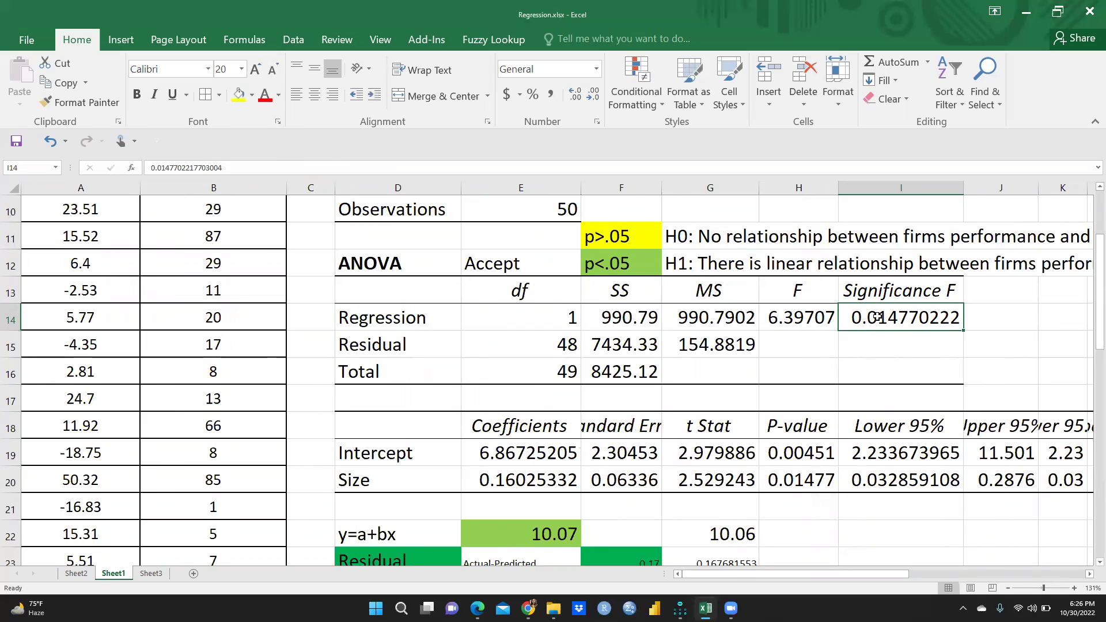
{"action": "left_click", "coordinate": [798, 268]}
{"action": "left_click", "coordinate": [697, 261]}
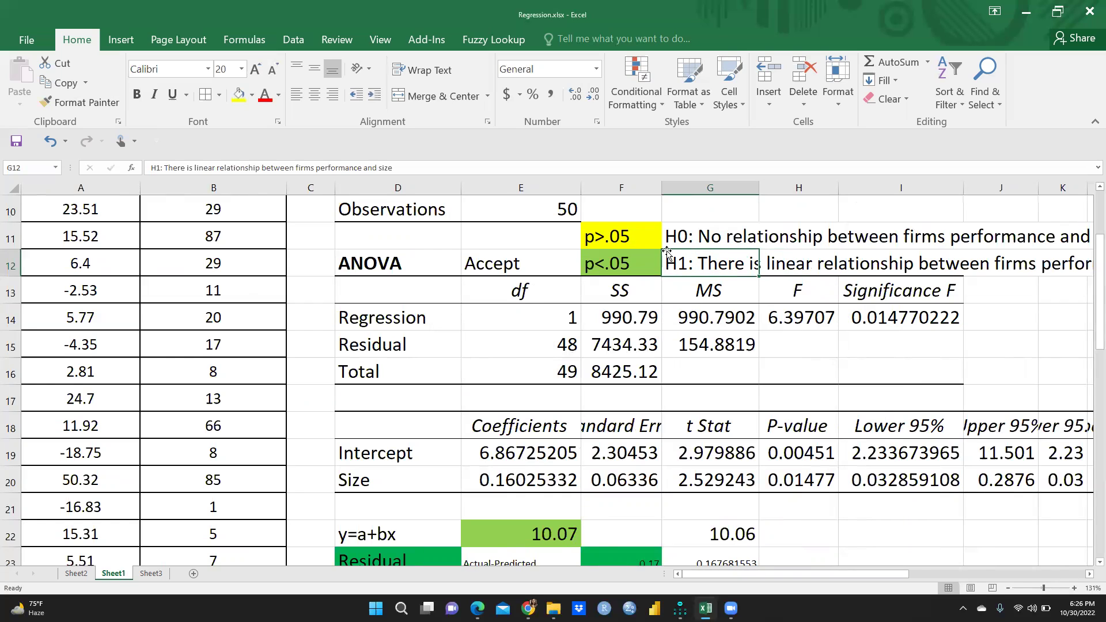
{"action": "left_click", "coordinate": [608, 230]}
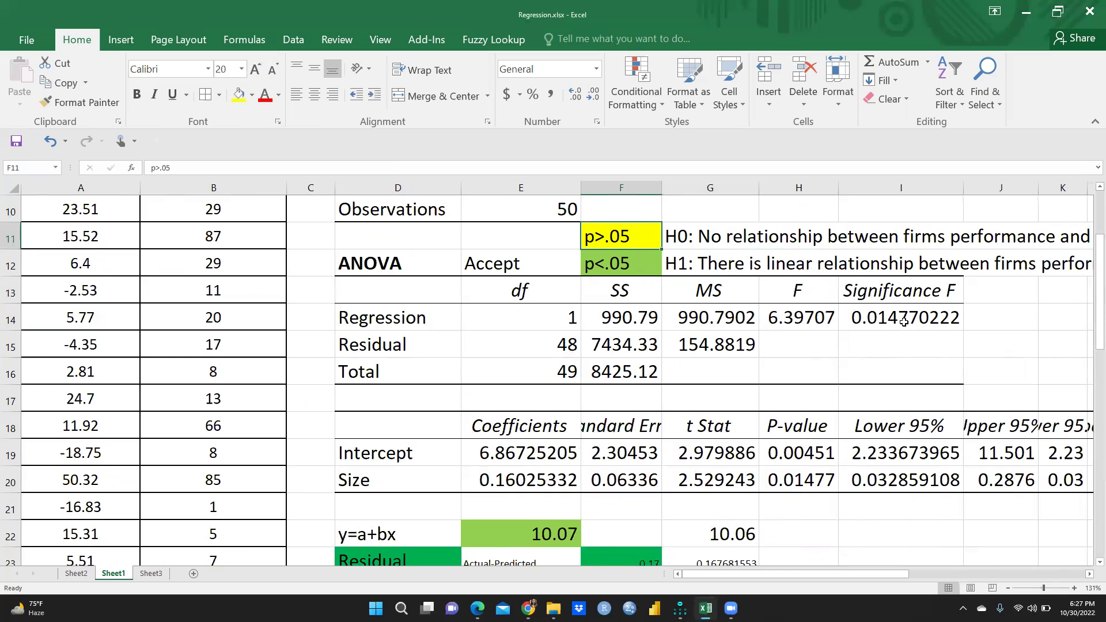
{"action": "left_click", "coordinate": [894, 319]}
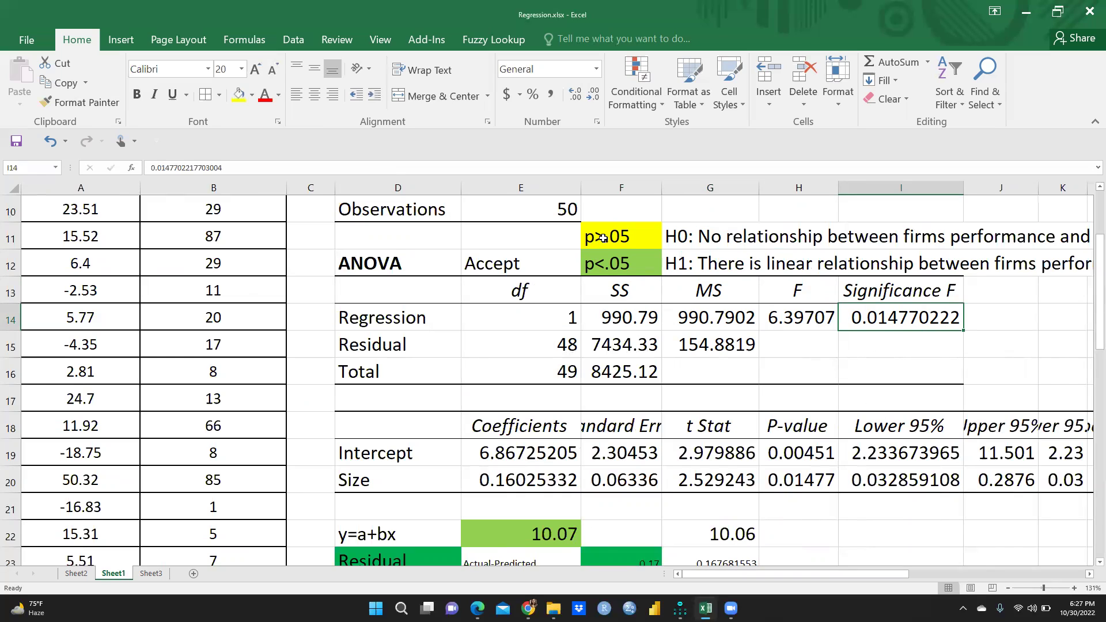
{"action": "left_click", "coordinate": [780, 237]}
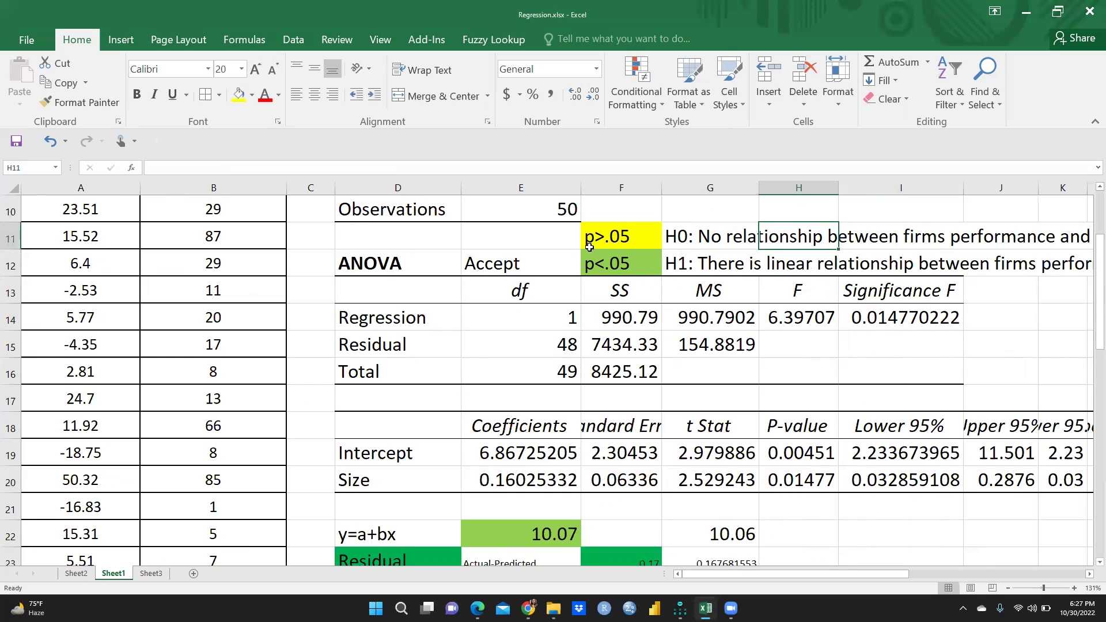
{"action": "left_click", "coordinate": [694, 264]}
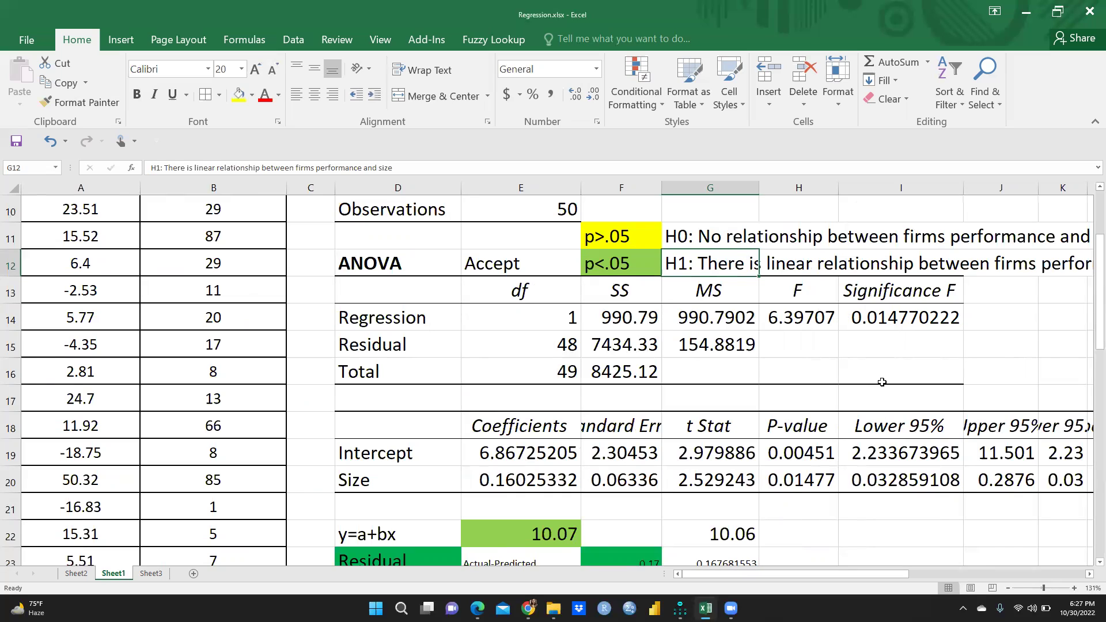
{"action": "left_click", "coordinate": [379, 459]}
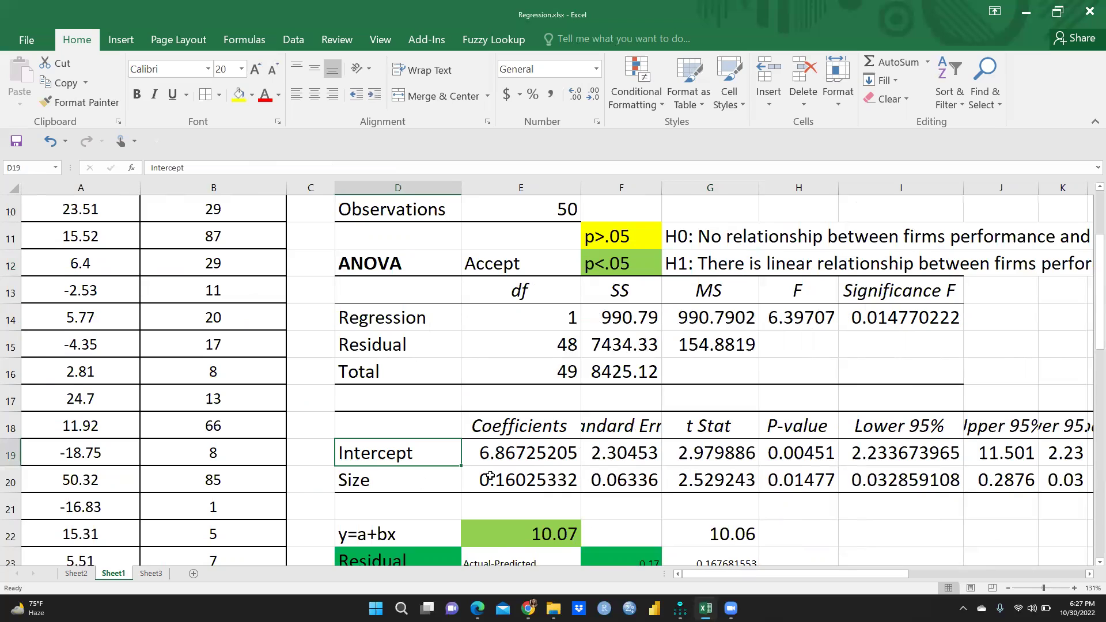
{"action": "left_click", "coordinate": [513, 477]}
{"action": "left_click", "coordinate": [375, 539]}
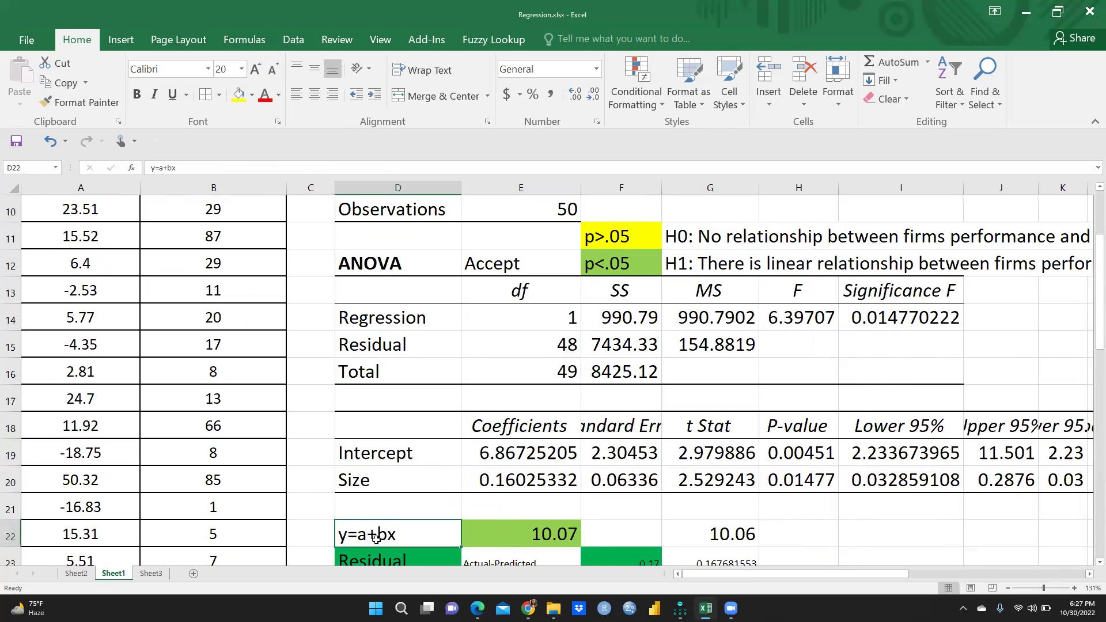
{"action": "left_click", "coordinate": [946, 319]}
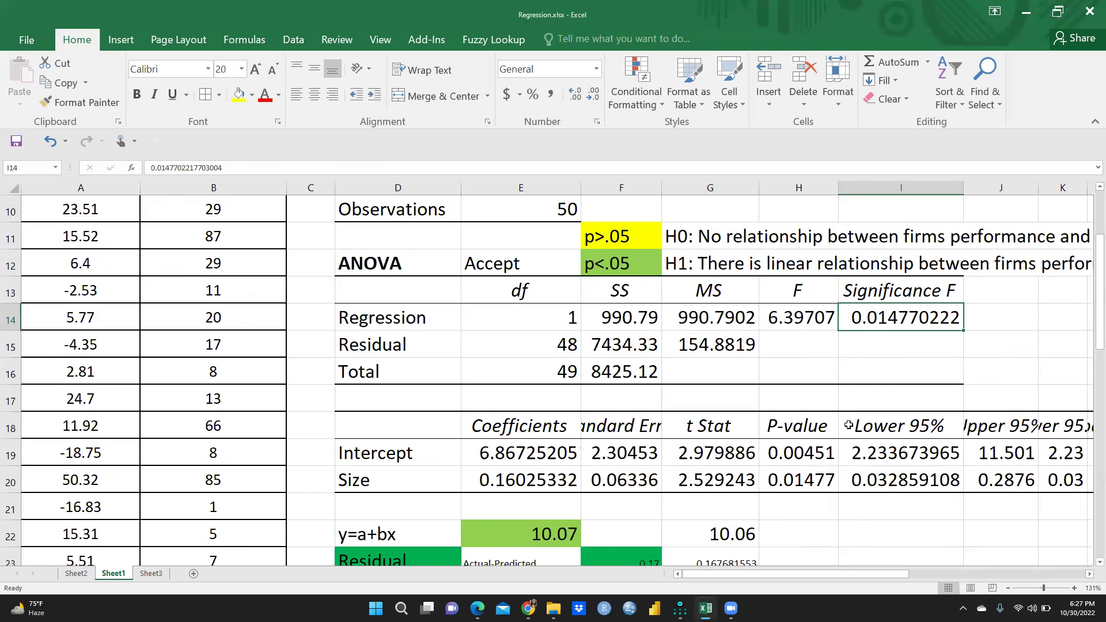
{"action": "scroll", "coordinate": [853, 426], "scroll_direction": "up", "scroll_amount": 3}
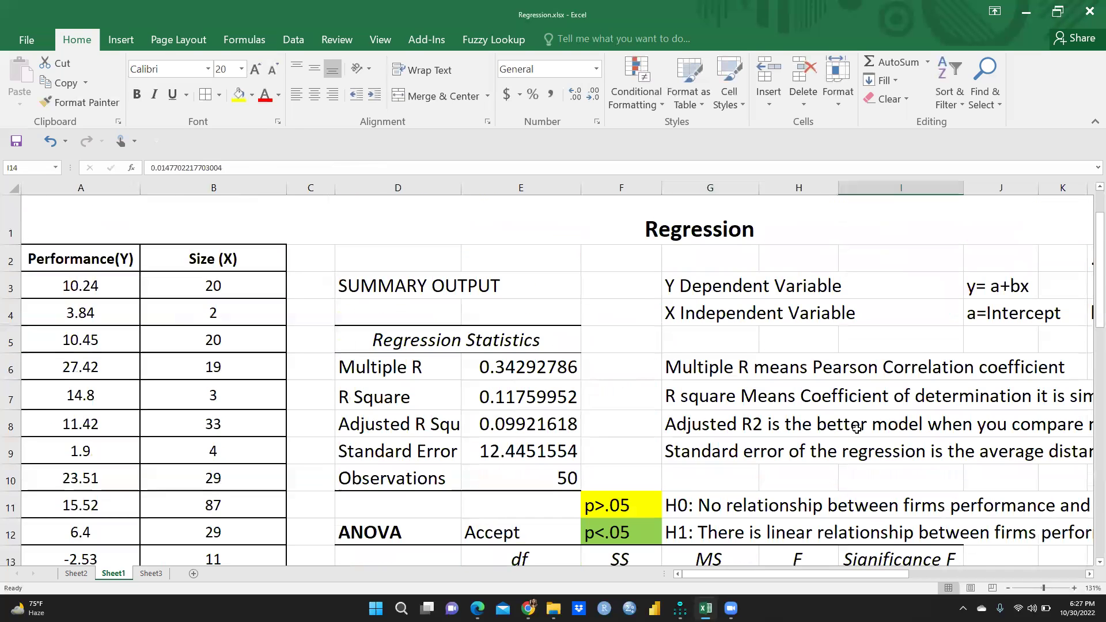